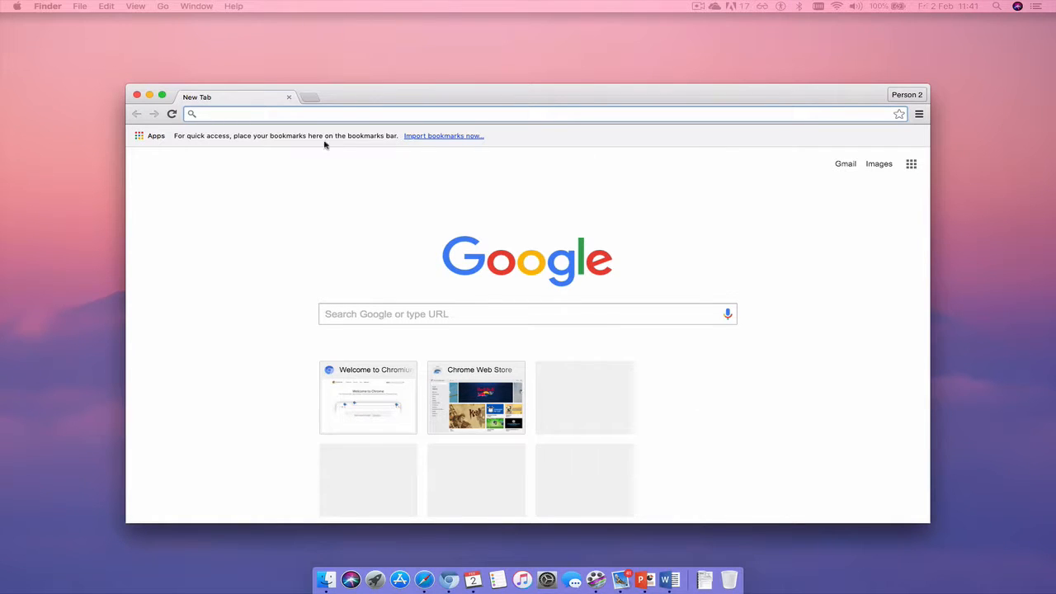
# Bring the Chromium window to the front on its blank New Tab page
pyautogui.click(364, 101)
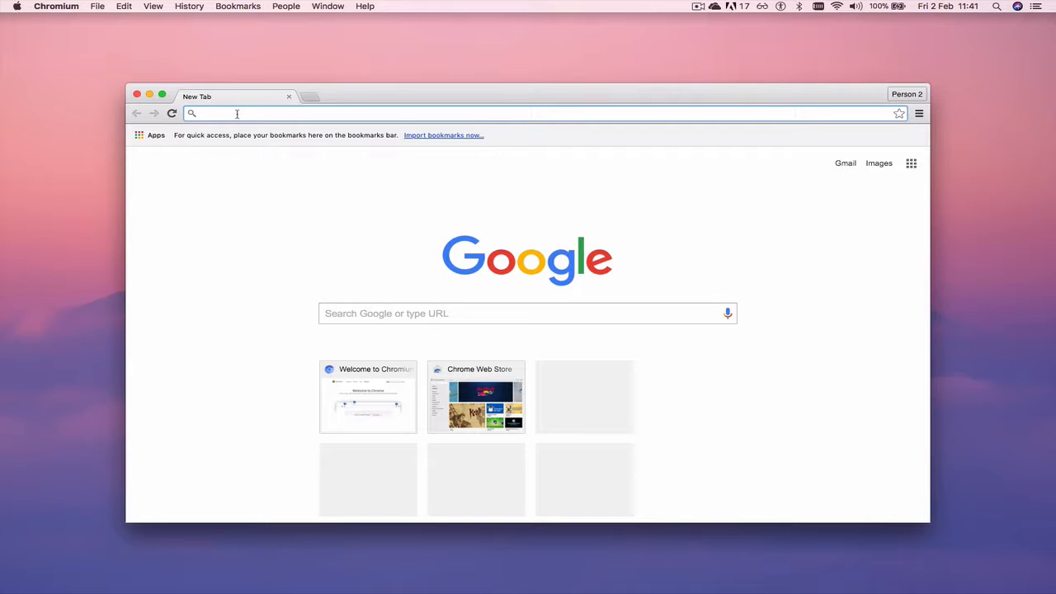
# Go to forms.office.com and open the Microsoft account sign-in page
pyautogui.write('fors=')
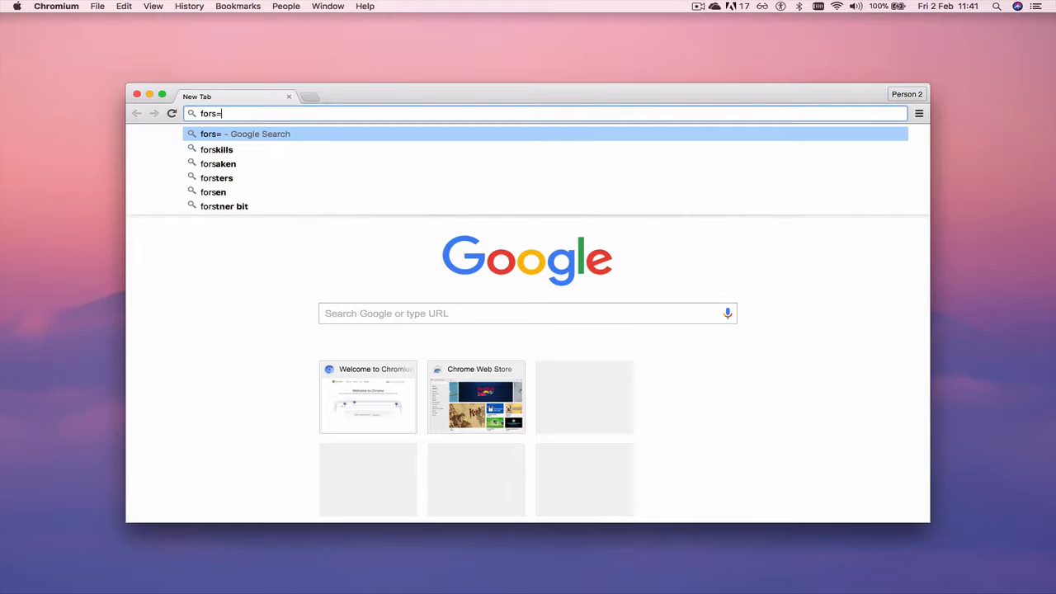
pyautogui.press('BackSpace')
pyautogui.press('BackSpace')
pyautogui.write('ms')
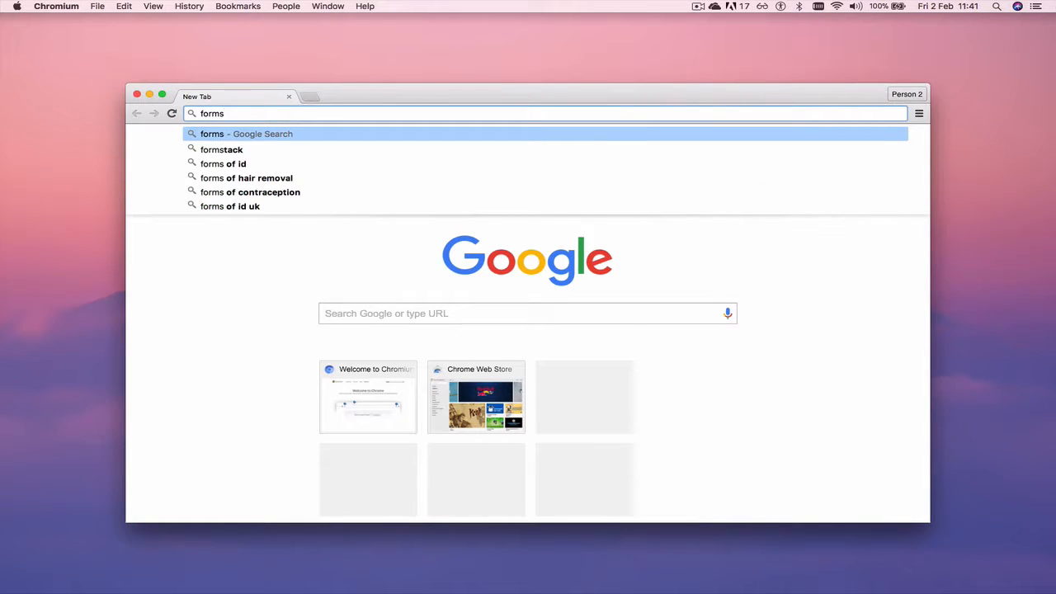
pyautogui.write('.')
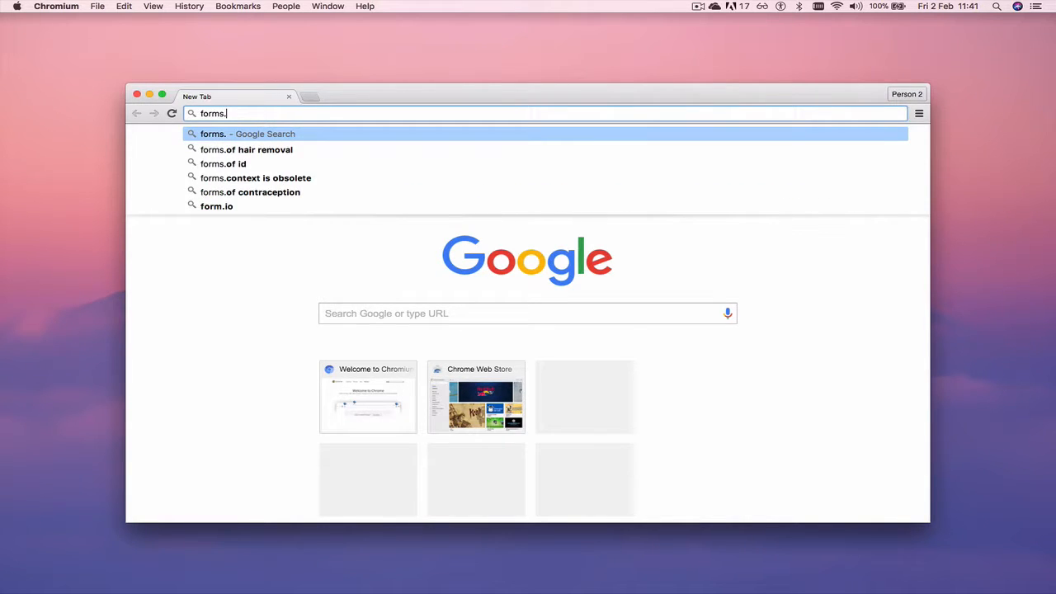
pyautogui.write('office')
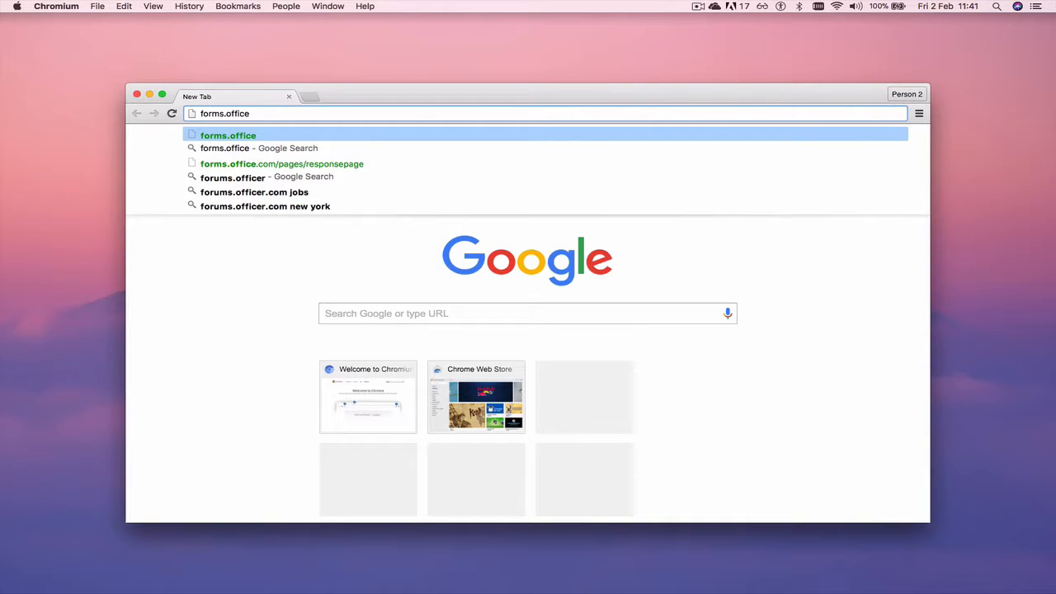
pyautogui.write('.com')
pyautogui.press('Return')
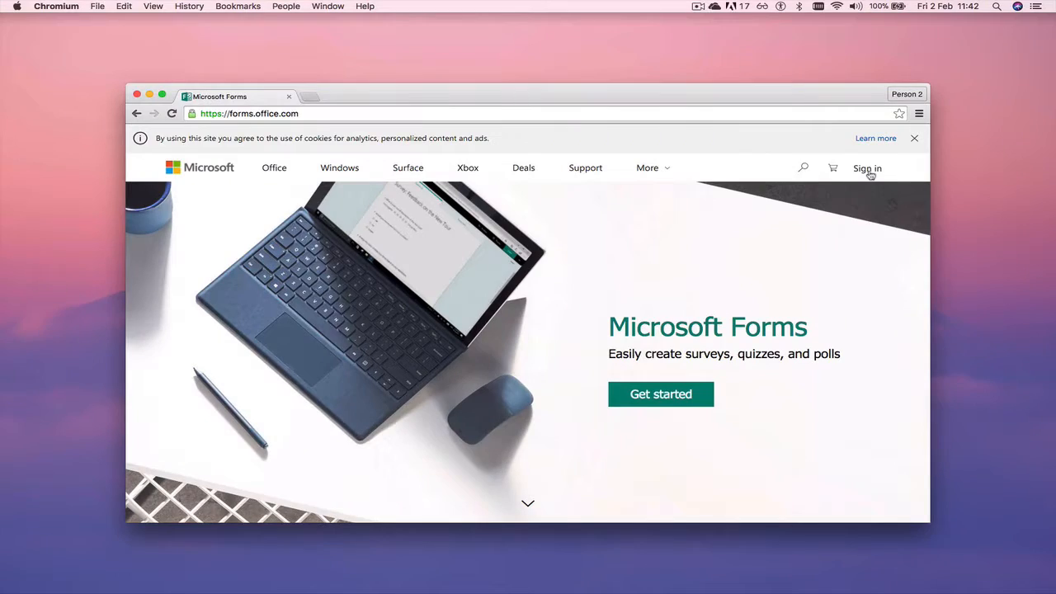
pyautogui.click(867, 170)
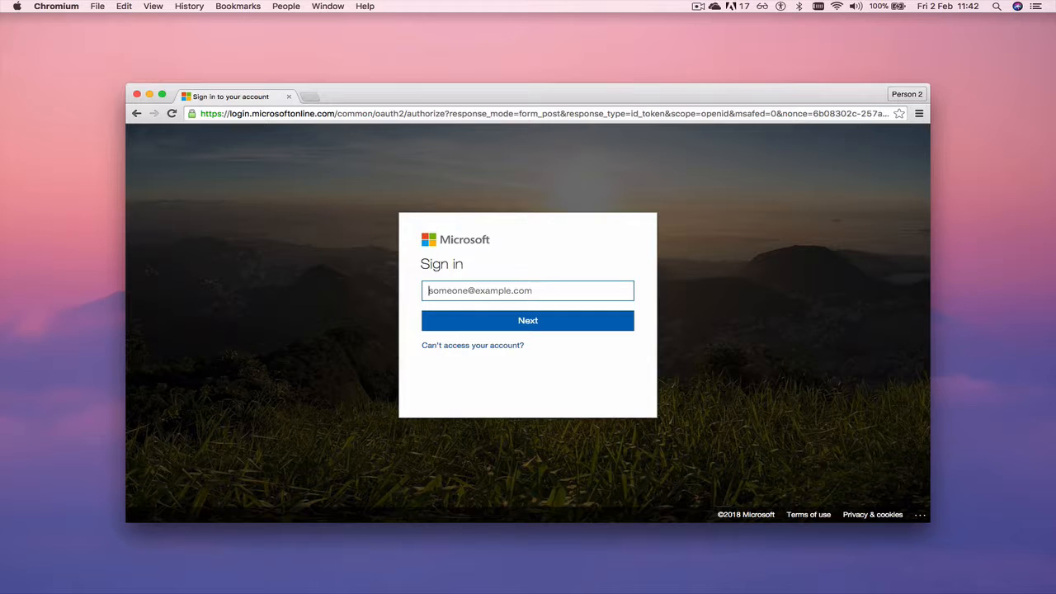
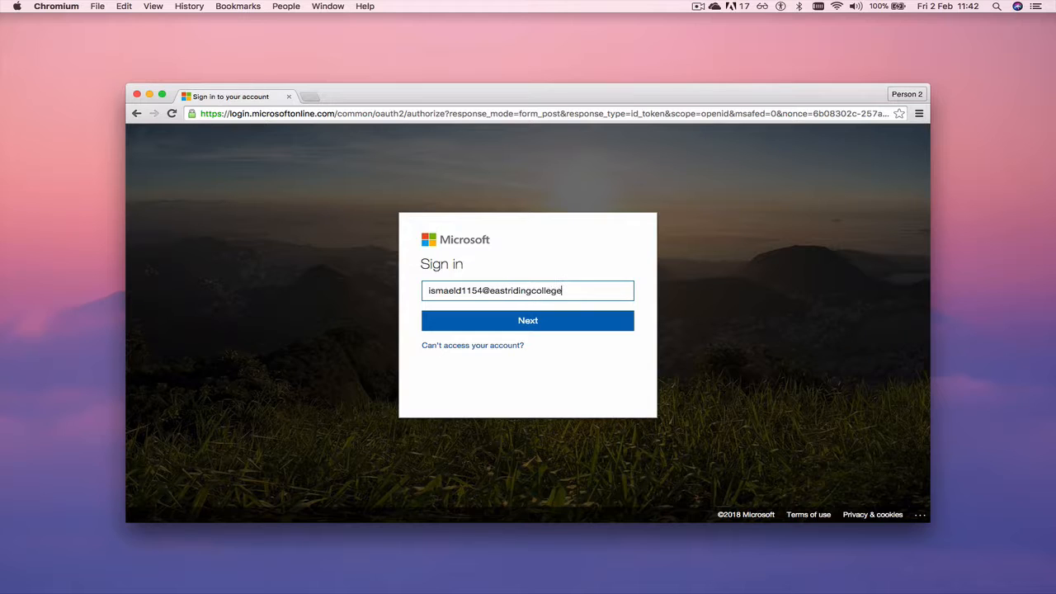
# Sign in with the college account e-mail address and password
pyautogui.click(525, 319)
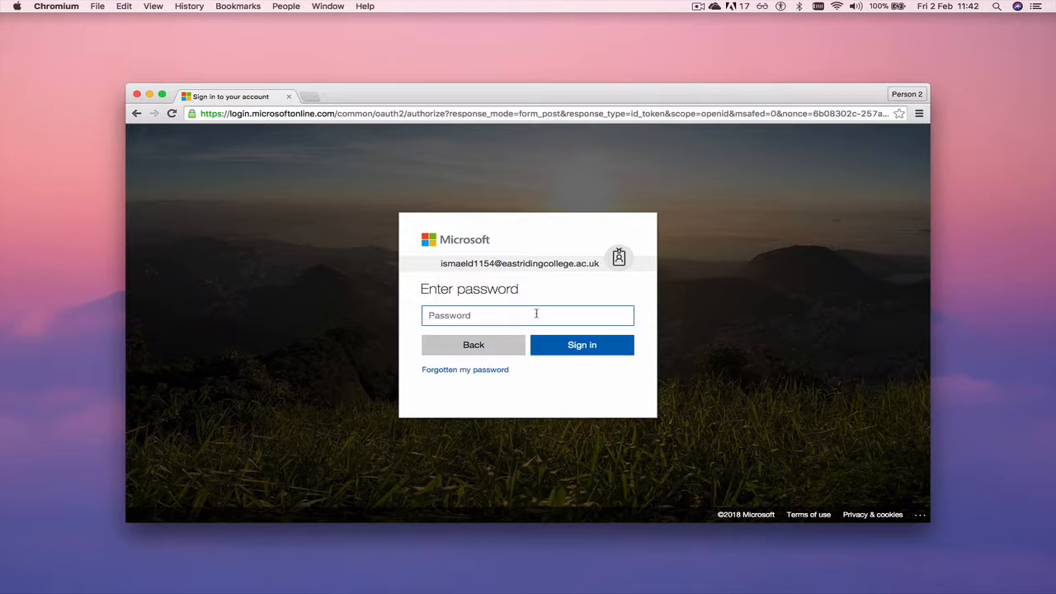
pyautogui.write('•')
pyautogui.press('Return')
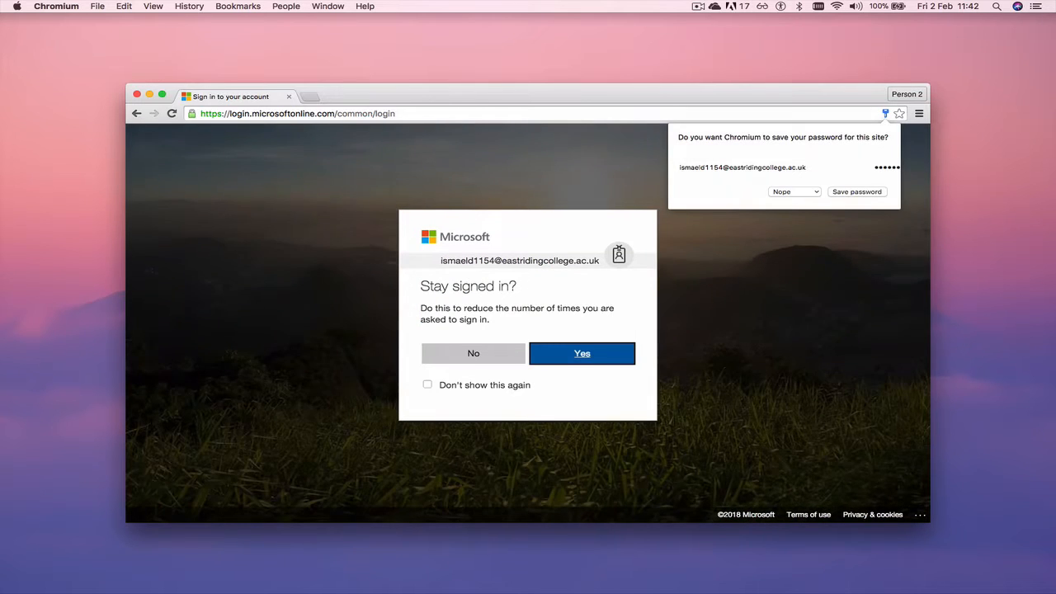
# Decline saving the password and choose not to stay signed in
pyautogui.click(793, 192)
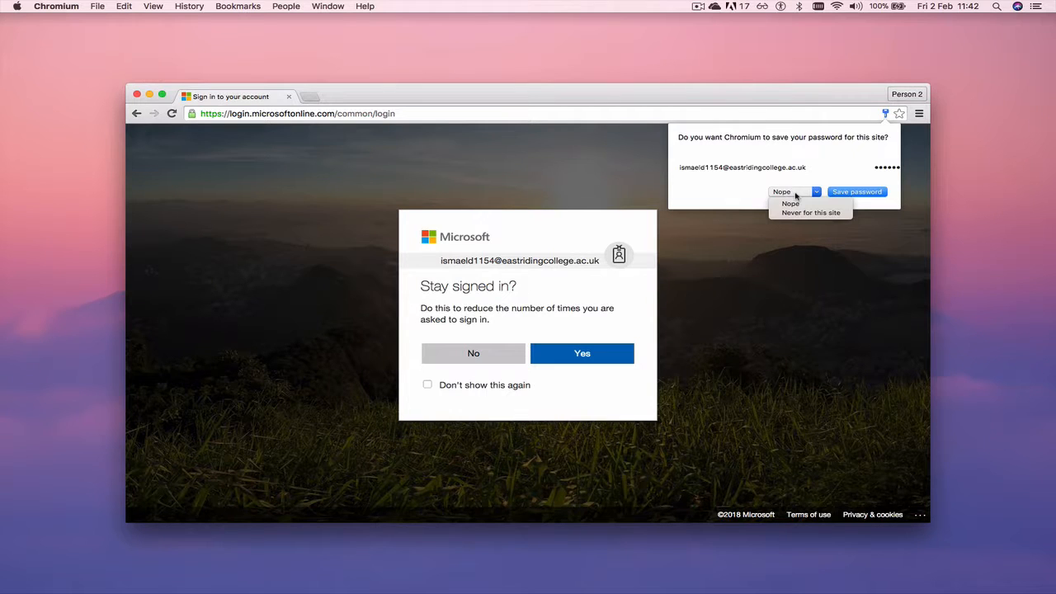
pyautogui.click(791, 203)
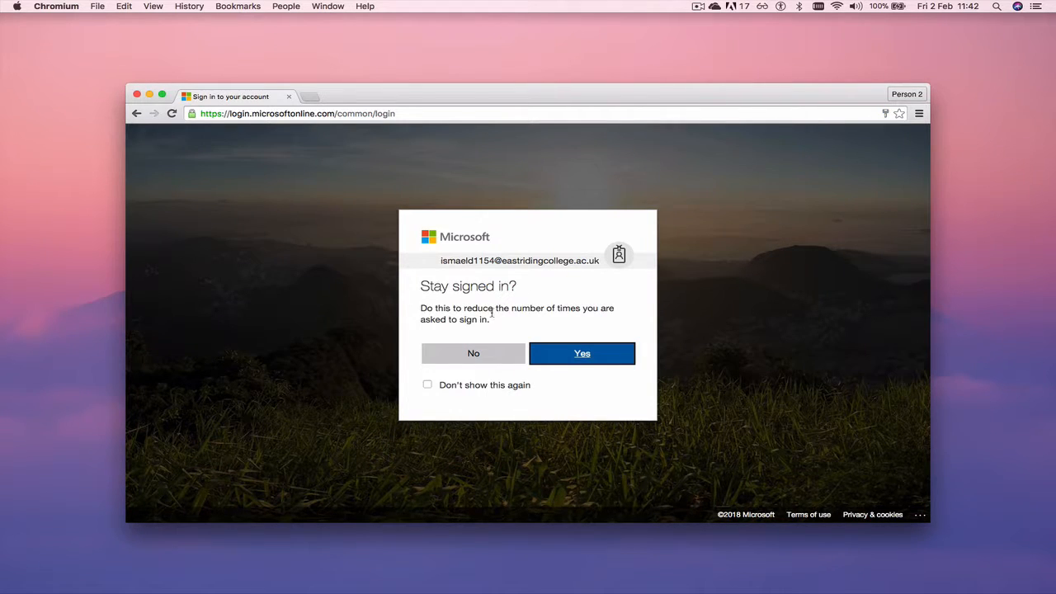
pyautogui.click(477, 360)
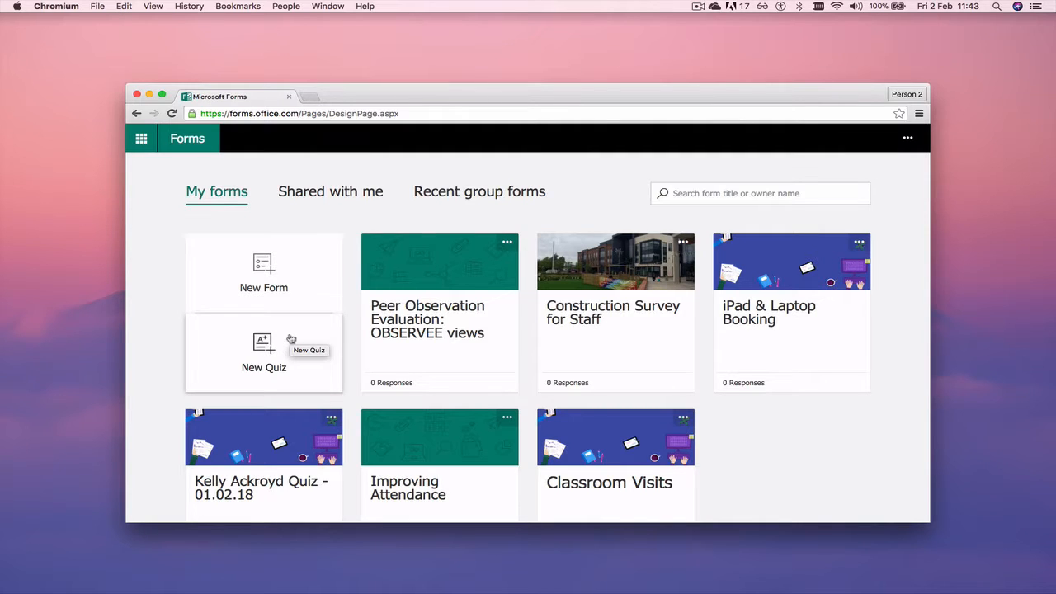
# Create a new blank form from the New Form tile on My forms
pyautogui.click(285, 270)
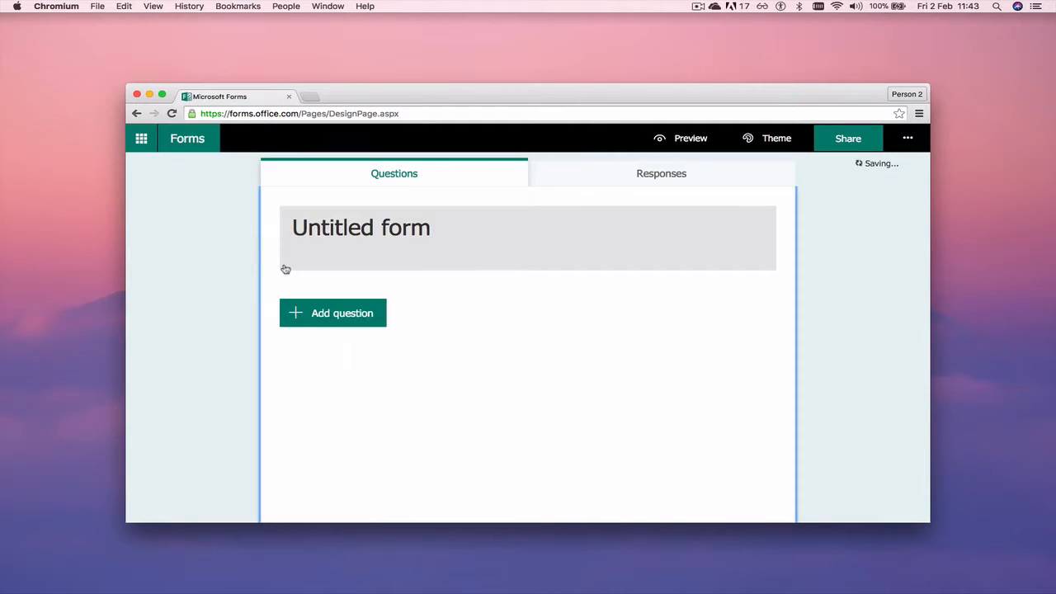
# Title the form 'Test 1' with the description 'Description', then open header image options
pyautogui.click(440, 227)
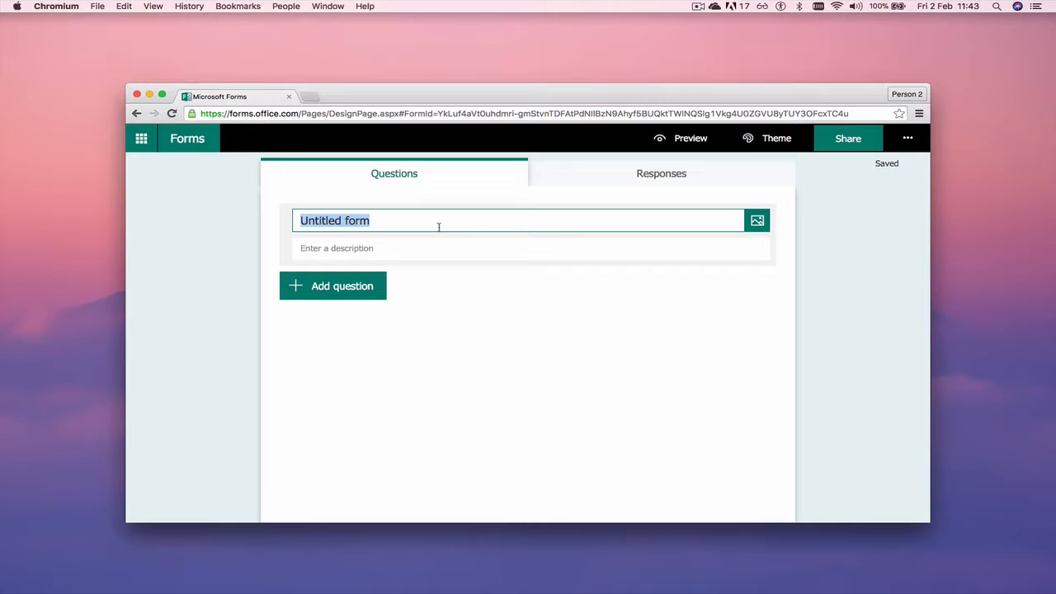
pyautogui.write('Test 1')
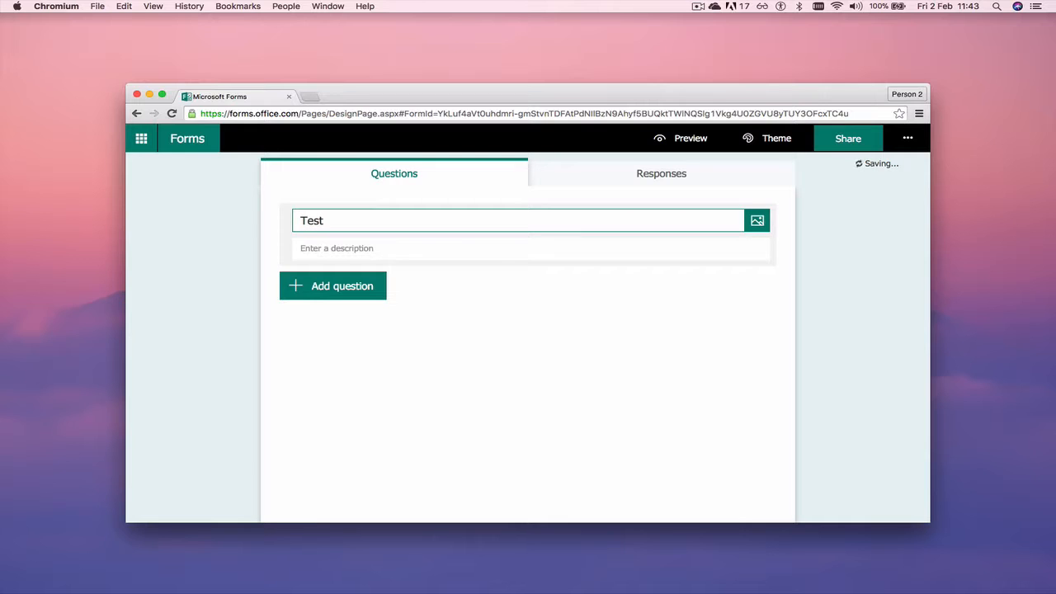
pyautogui.click(446, 247)
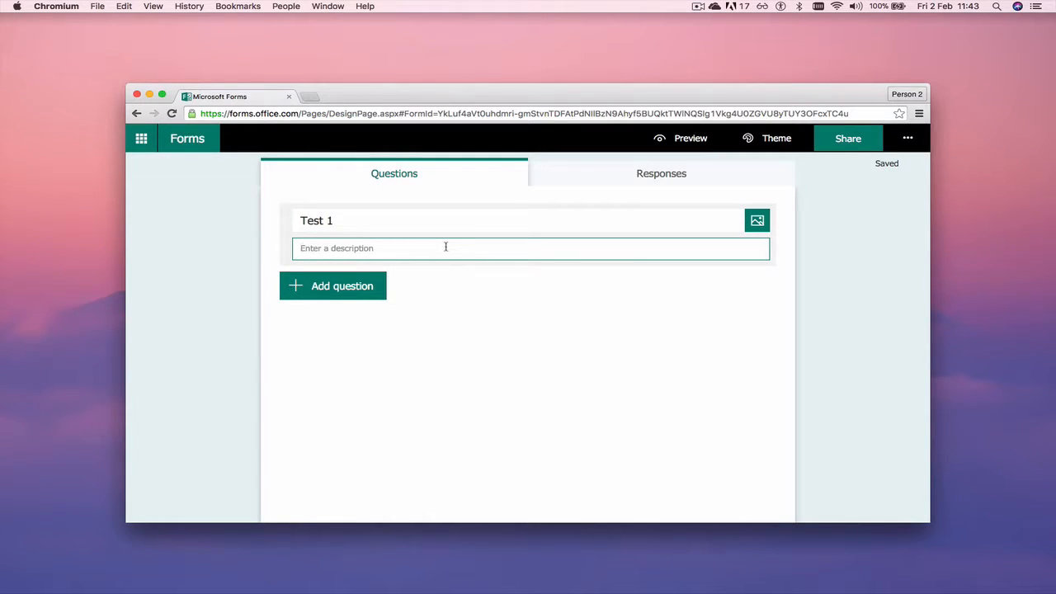
pyautogui.write('Description')
pyautogui.click(758, 221)
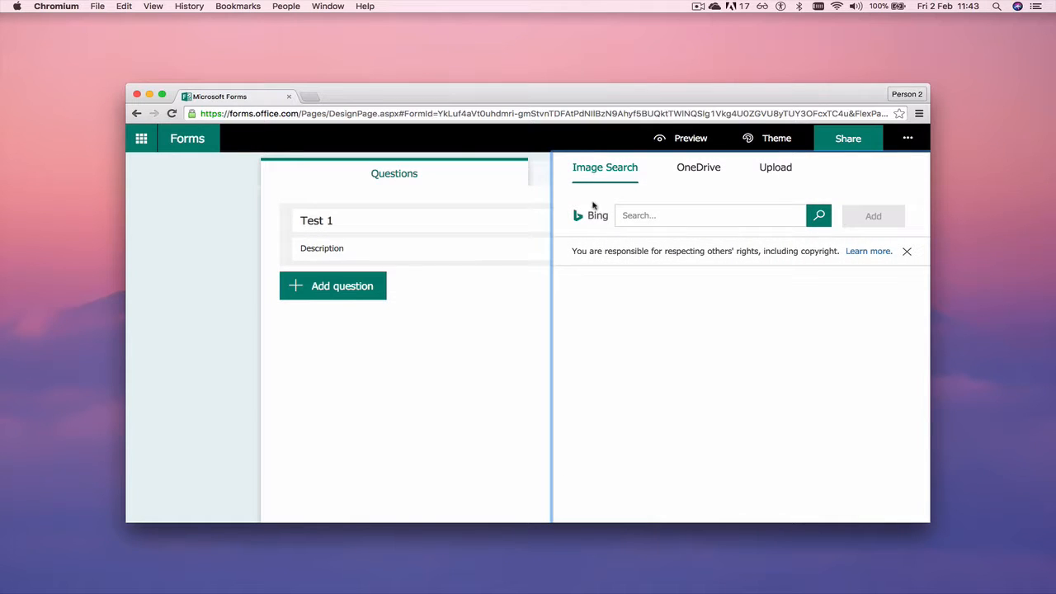
# Insert the pencil 'TEST 100%' image from a Bing search for 'test' into the form header
pyautogui.click(536, 178)
pyautogui.click(346, 174)
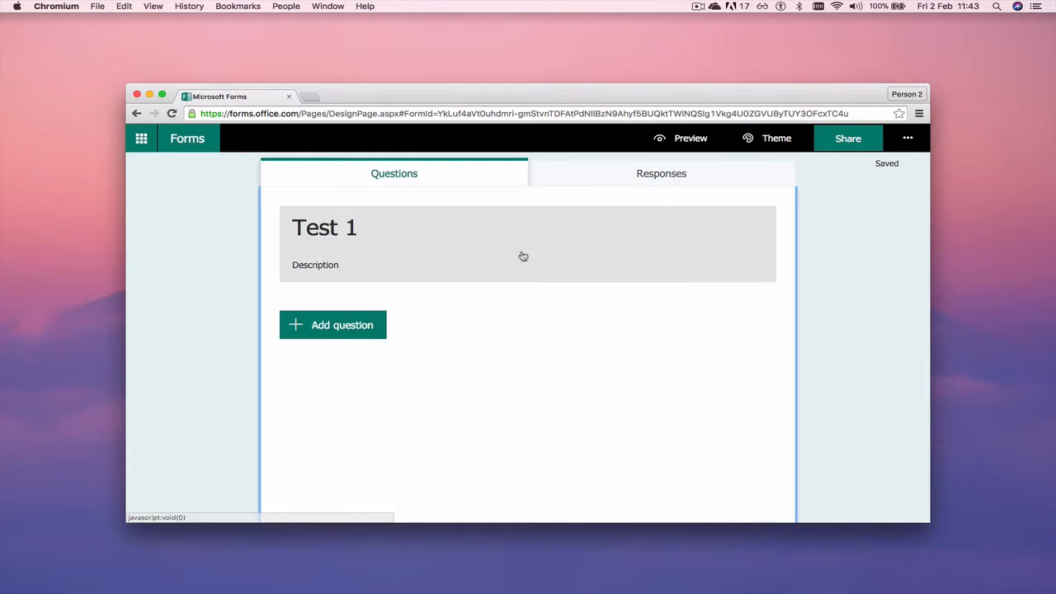
pyautogui.click(605, 261)
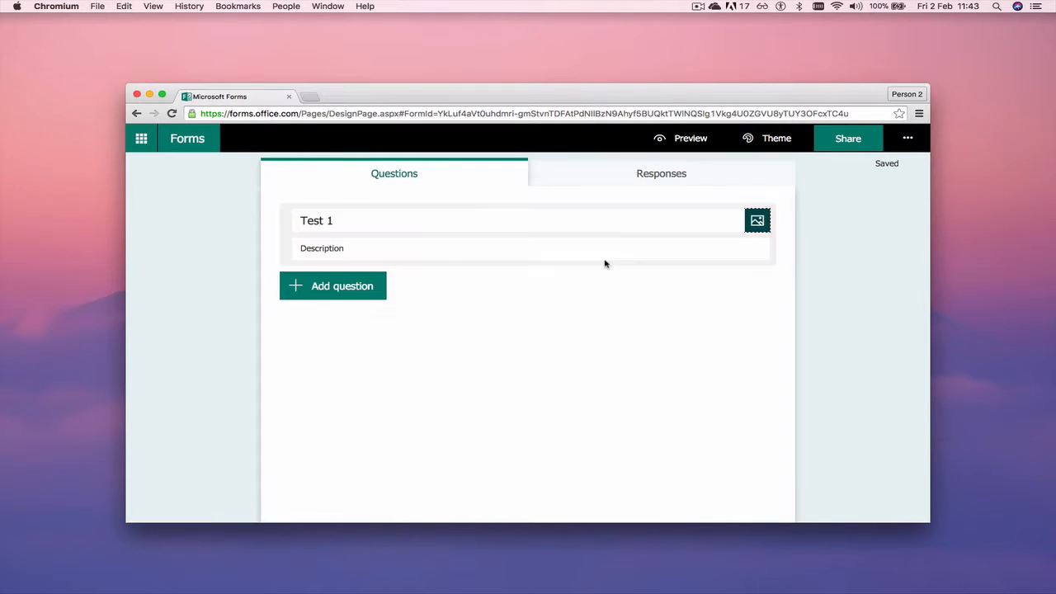
pyautogui.click(757, 223)
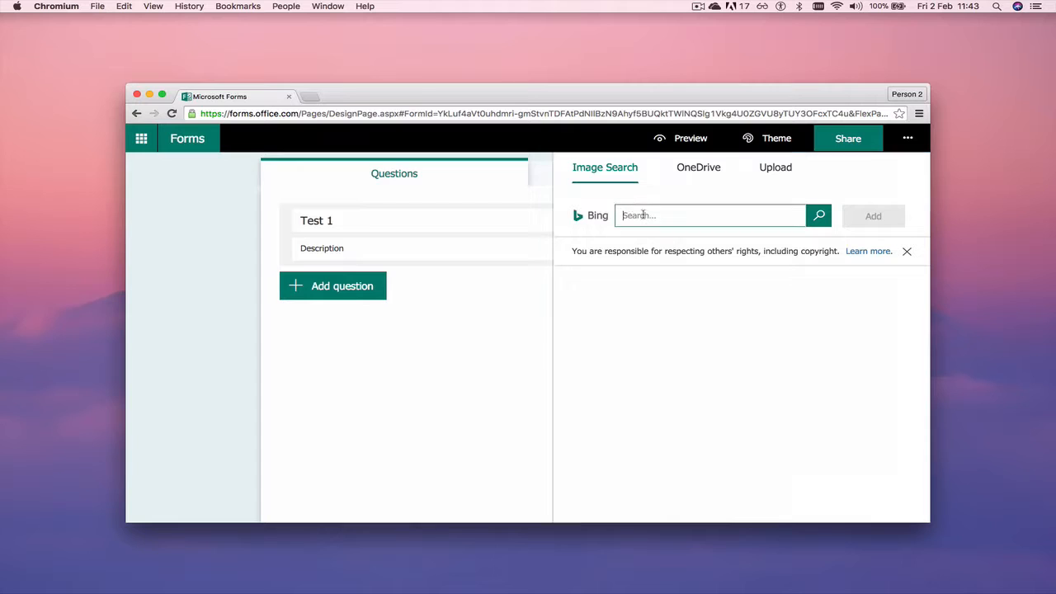
pyautogui.write('test')
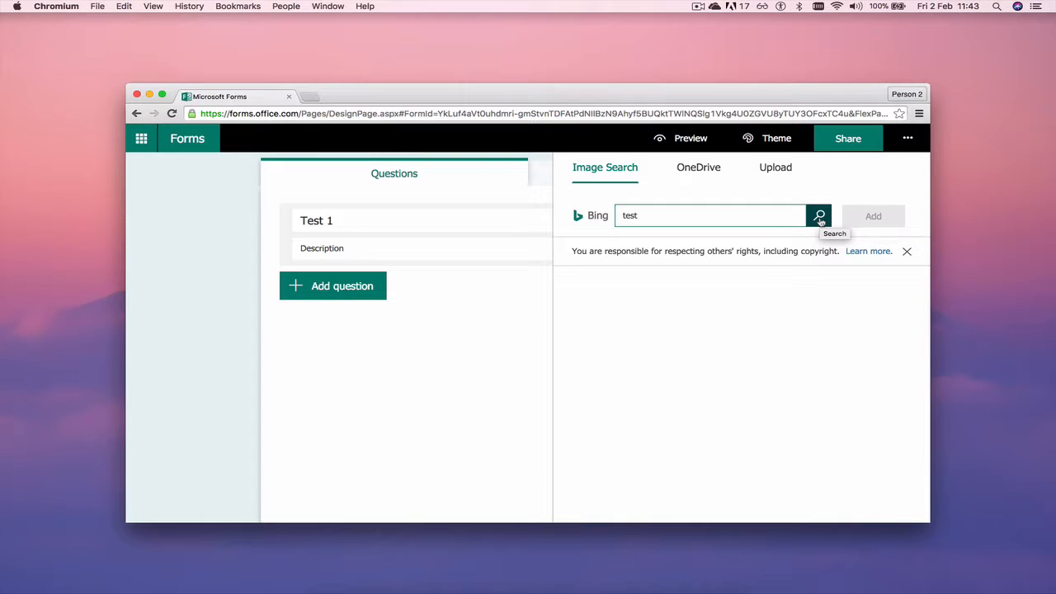
pyautogui.click(820, 218)
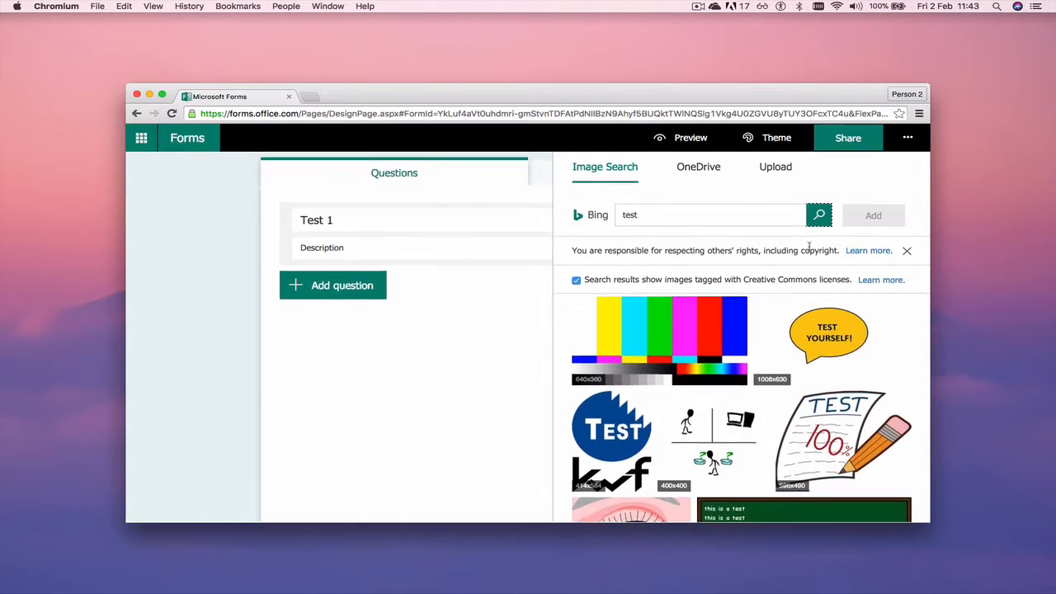
pyautogui.click(599, 434)
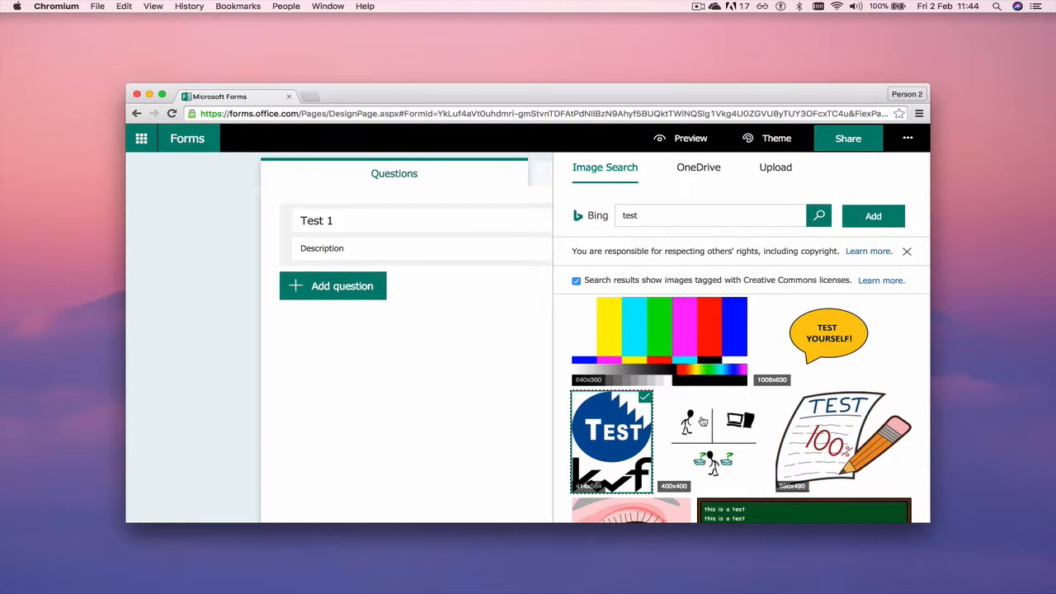
pyautogui.click(822, 415)
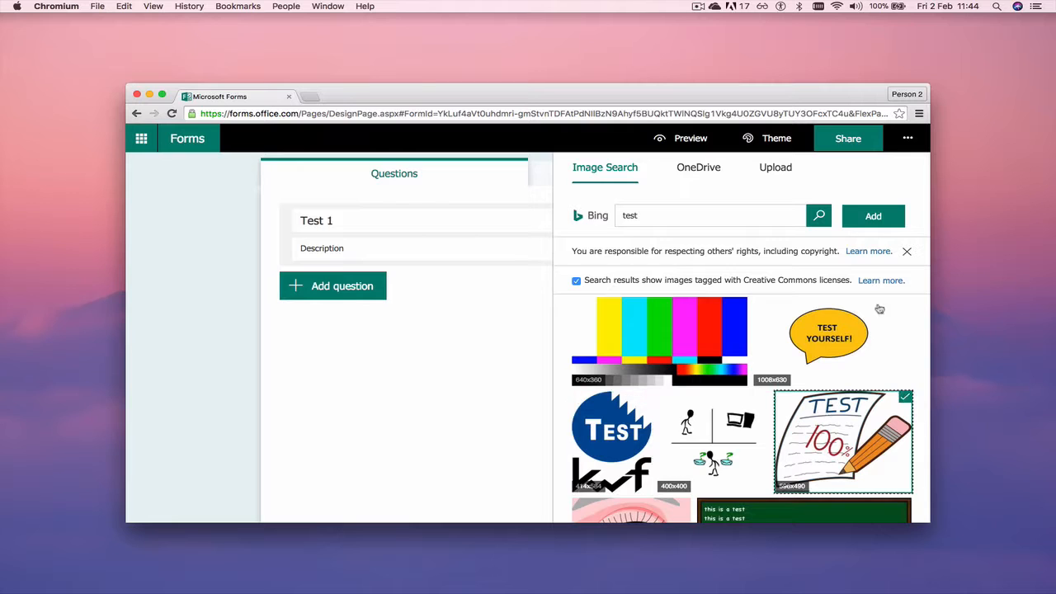
pyautogui.click(873, 217)
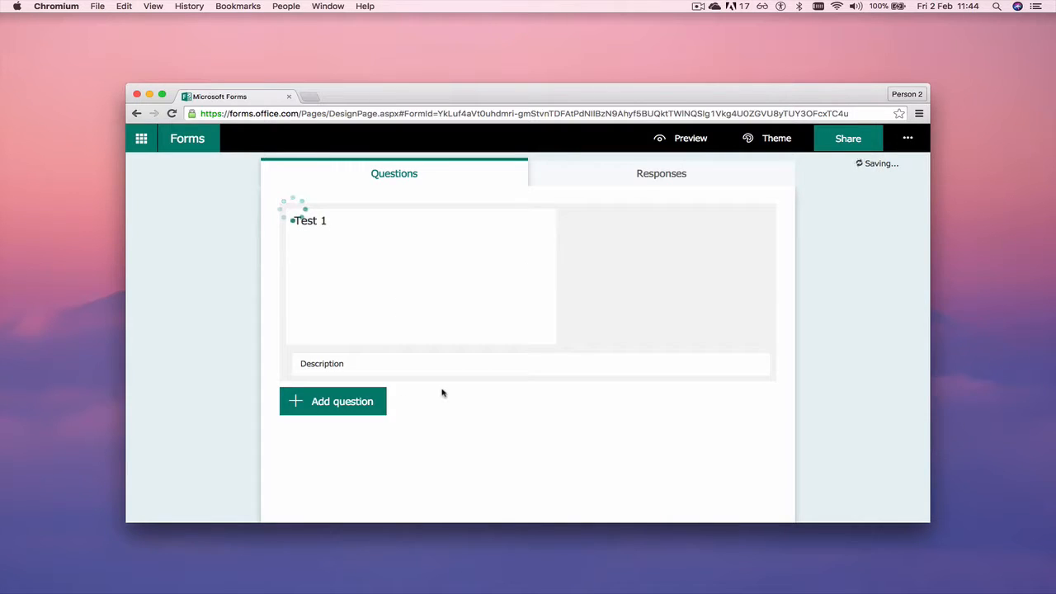
# Add a Choice question as Question 1, with placeholder options Option 1 and Option 2
pyautogui.click(337, 381)
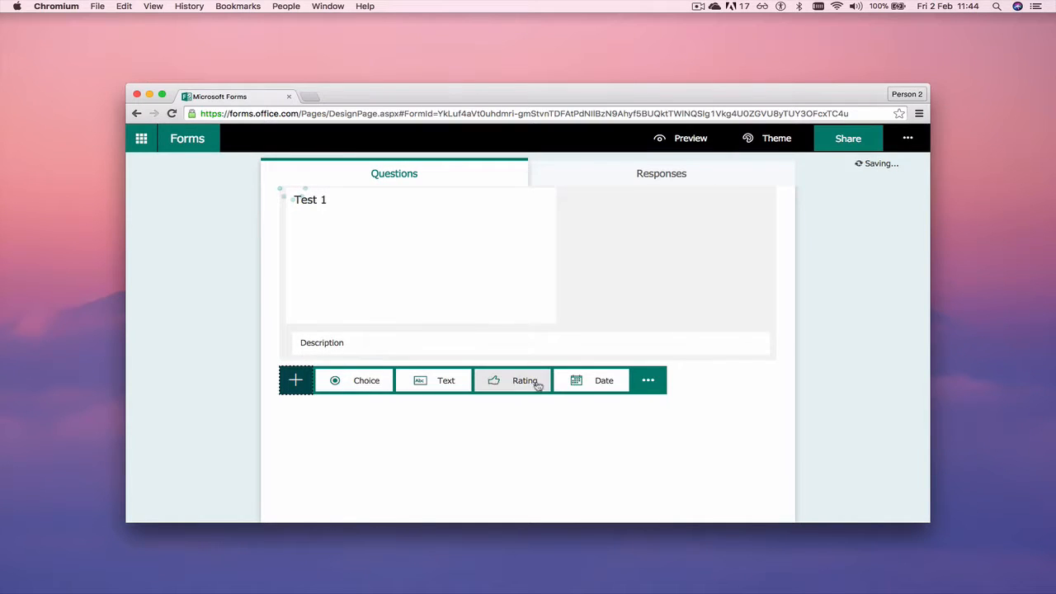
pyautogui.click(649, 384)
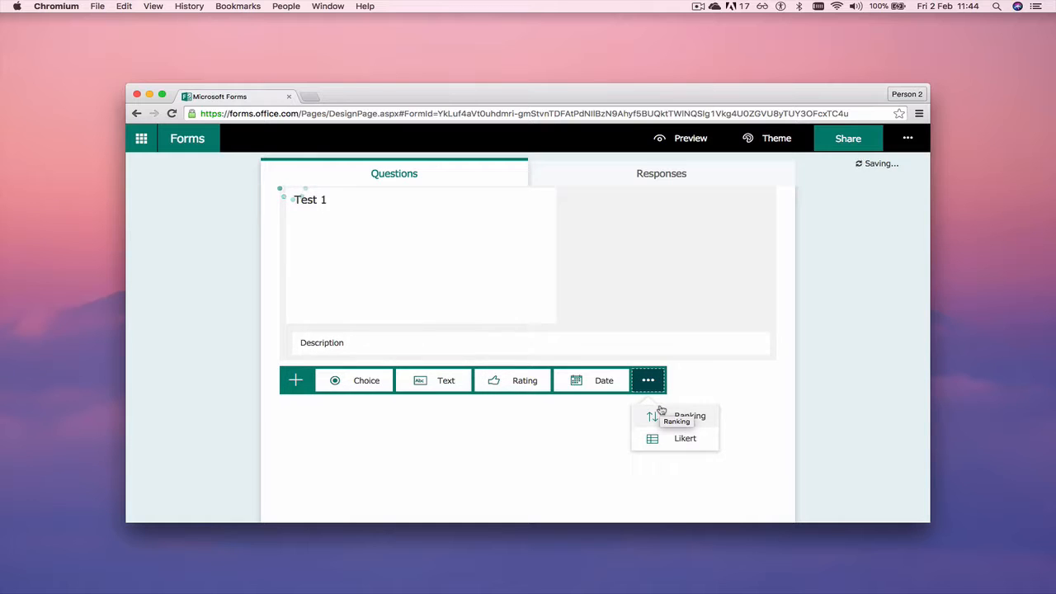
pyautogui.click(355, 380)
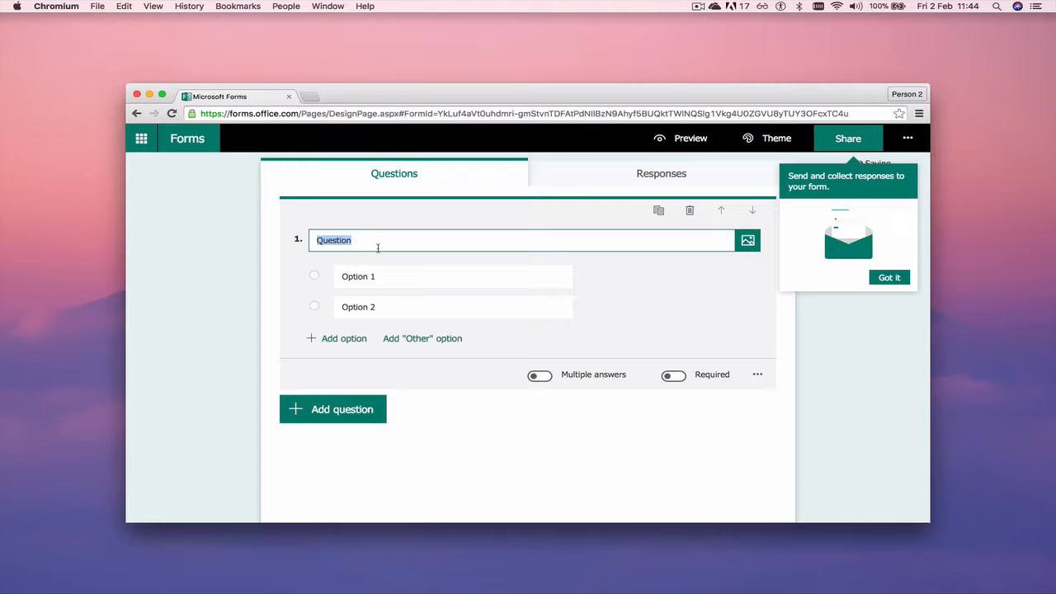
# Make question 1 ask 'Are you happy?' and add the suggested answers Yes, No and Maybe
pyautogui.write('Are you ')
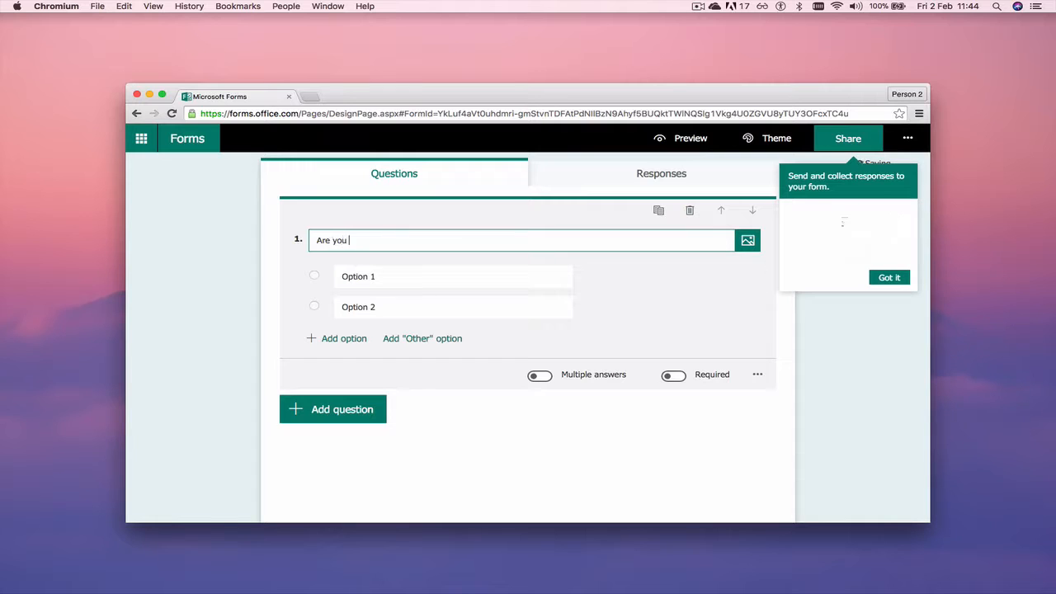
pyautogui.write('happy?')
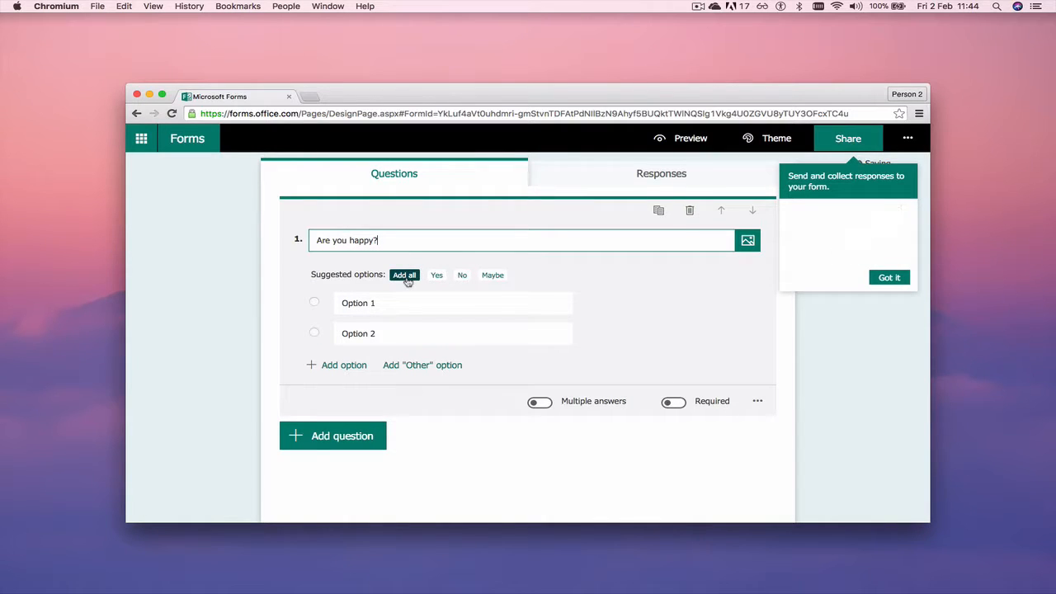
pyautogui.click(405, 276)
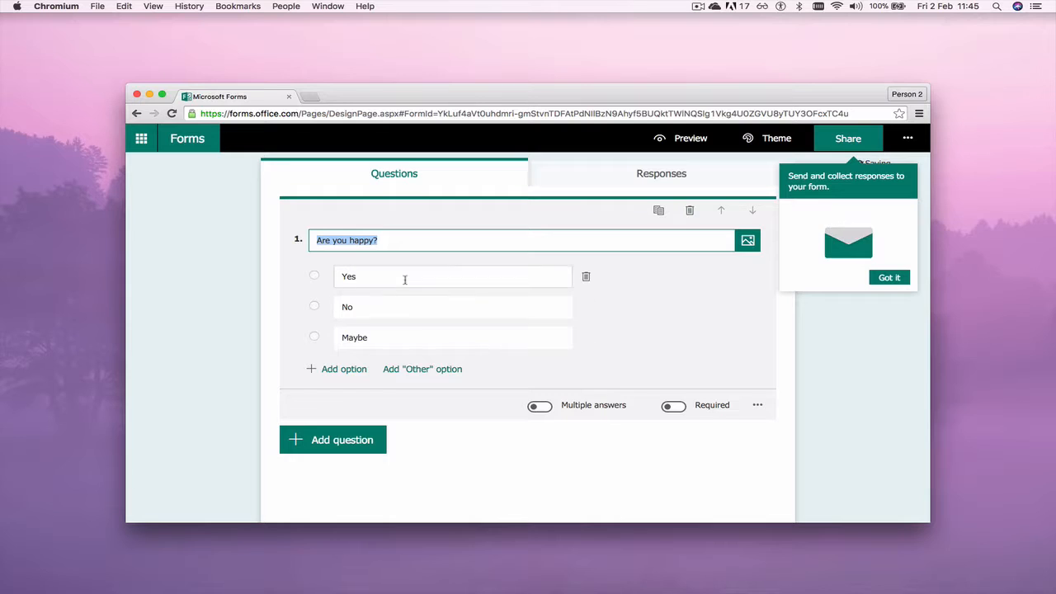
pyautogui.click(674, 407)
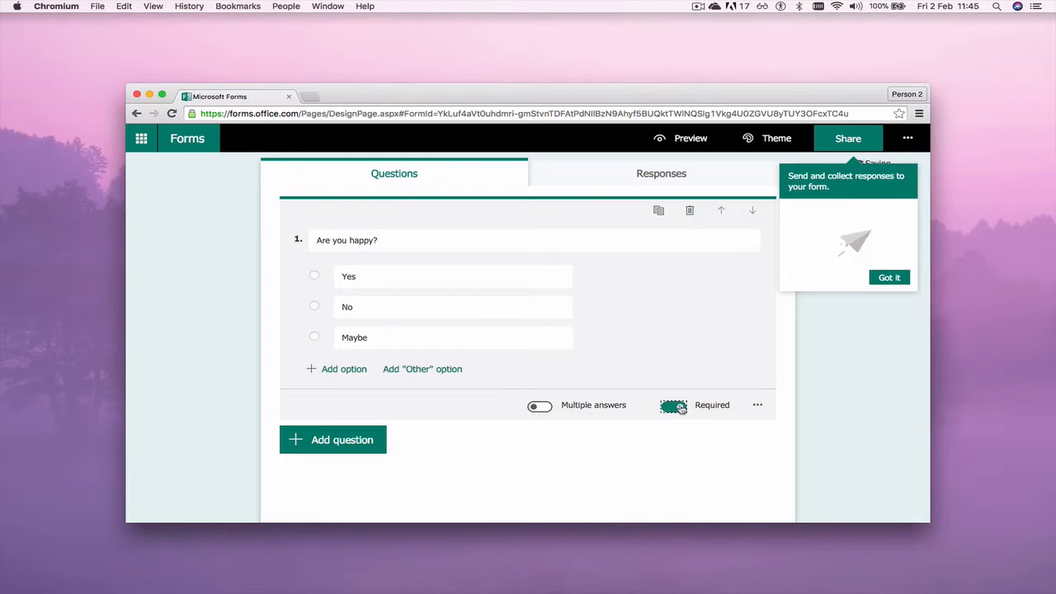
pyautogui.click(541, 406)
pyautogui.click(541, 406)
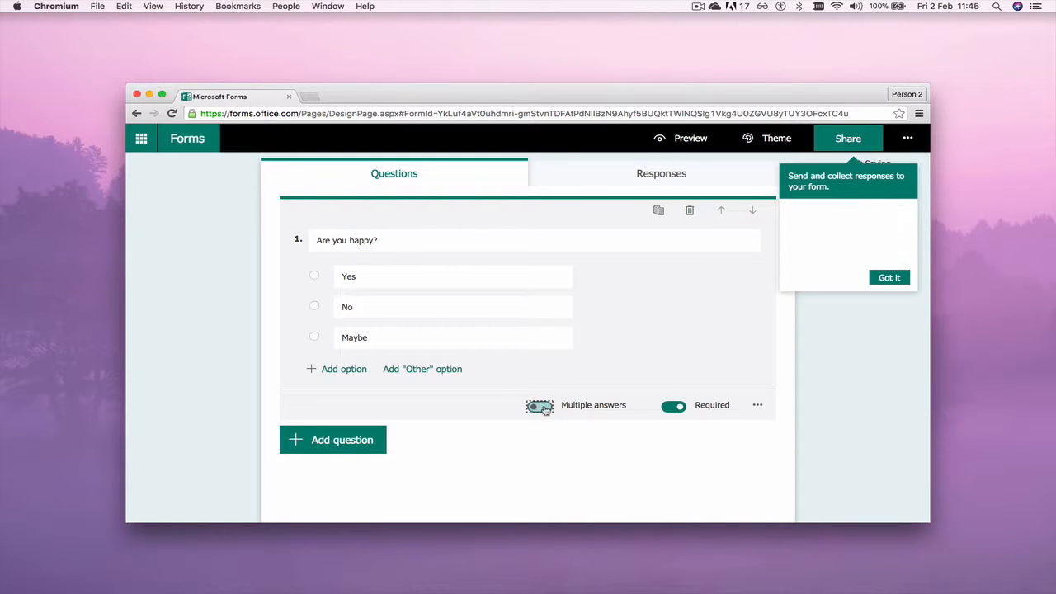
pyautogui.click(677, 407)
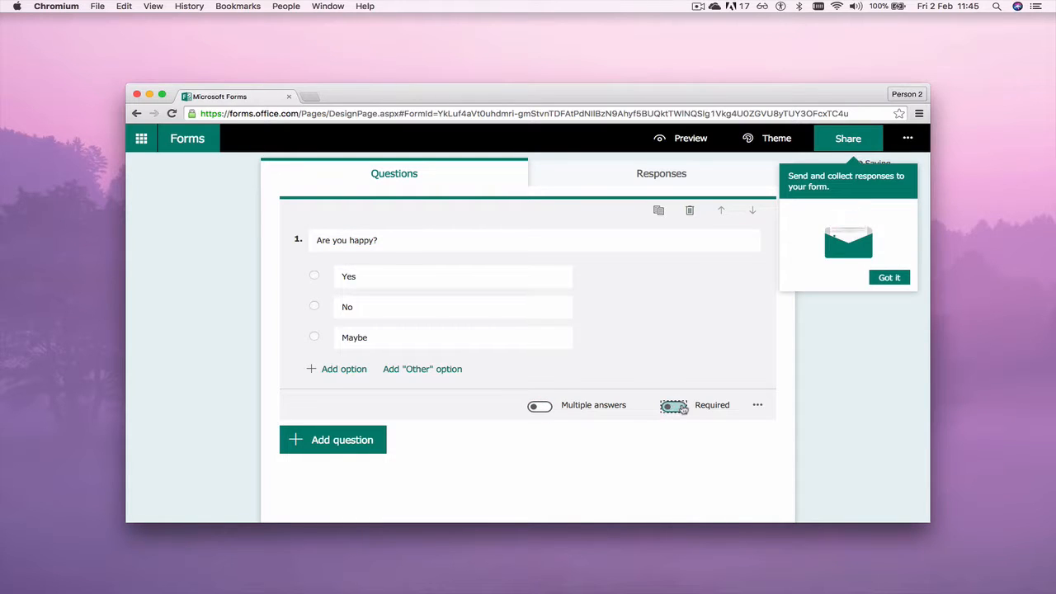
pyautogui.click(758, 408)
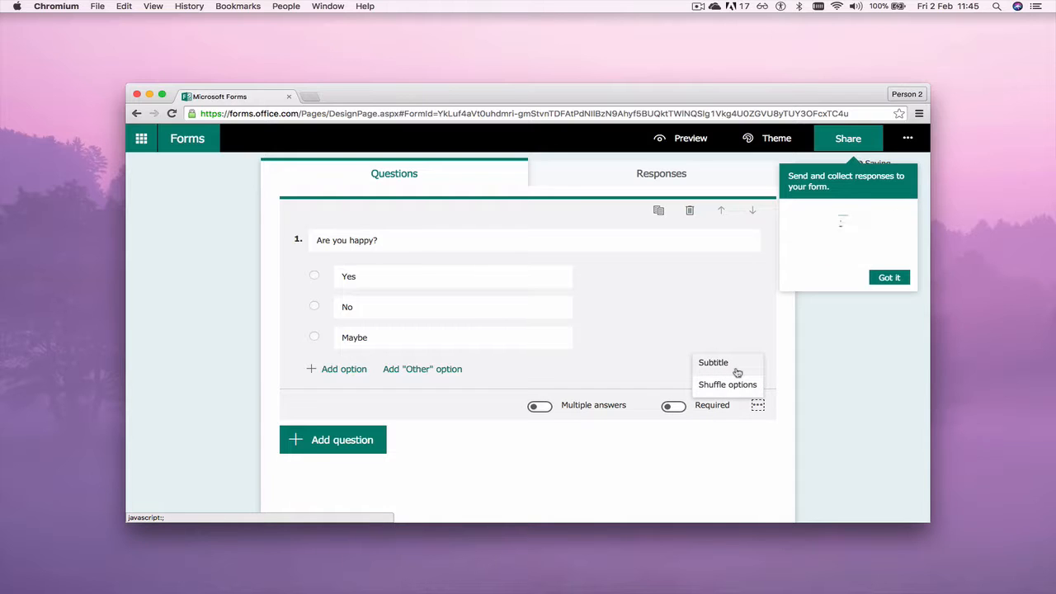
pyautogui.click(737, 371)
pyautogui.click(384, 268)
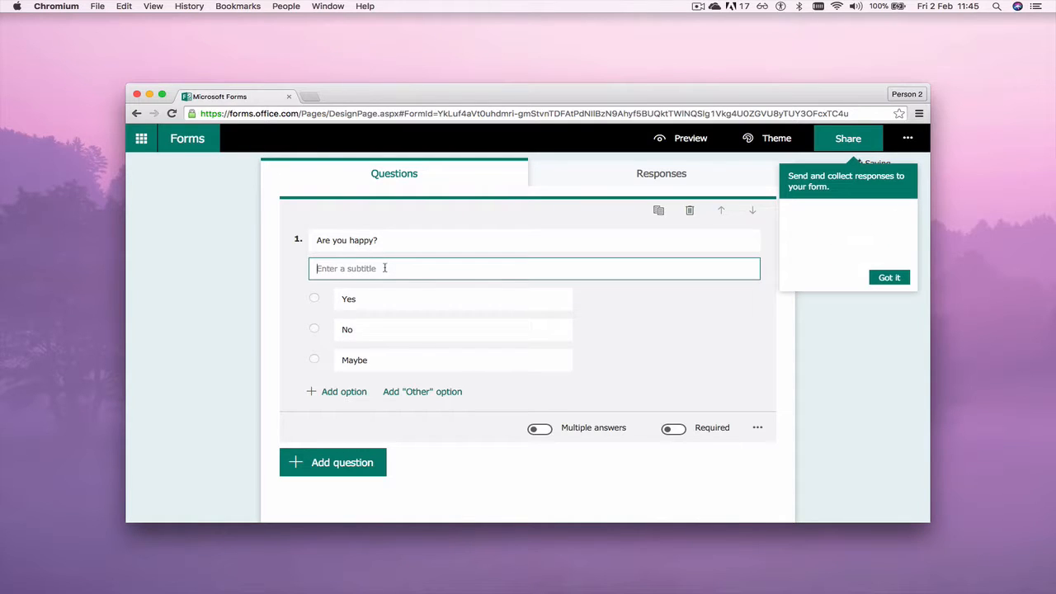
pyautogui.write('Subtitle')
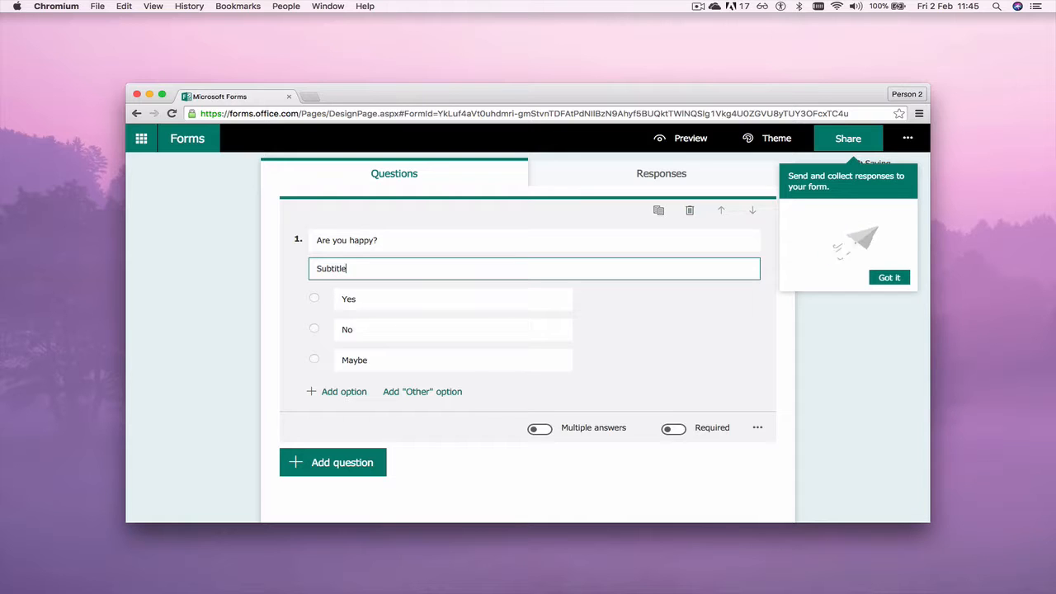
pyautogui.doubleClick(497, 264)
pyautogui.click(691, 328)
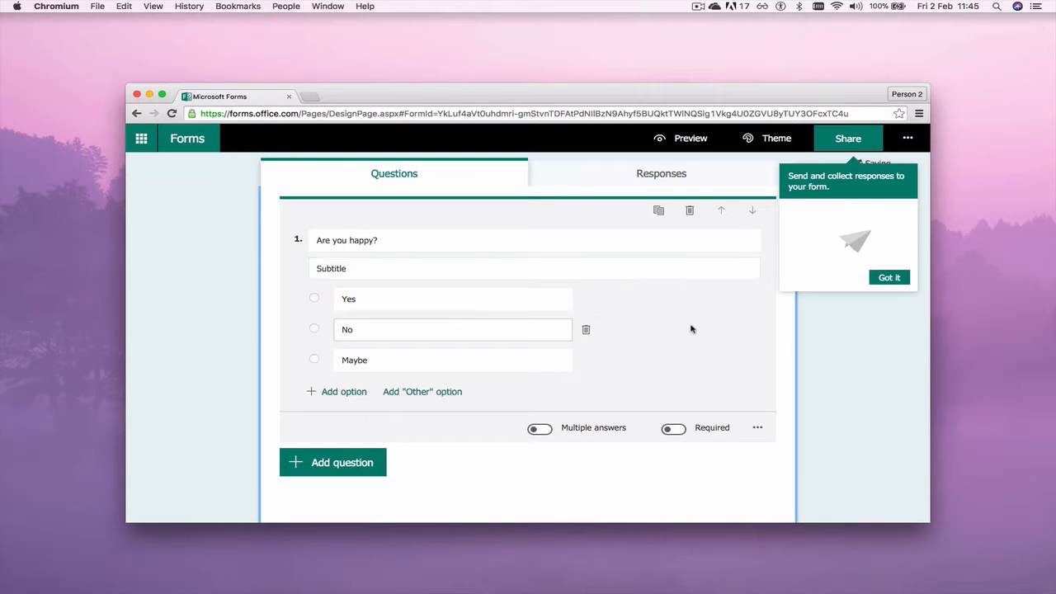
pyautogui.click(758, 430)
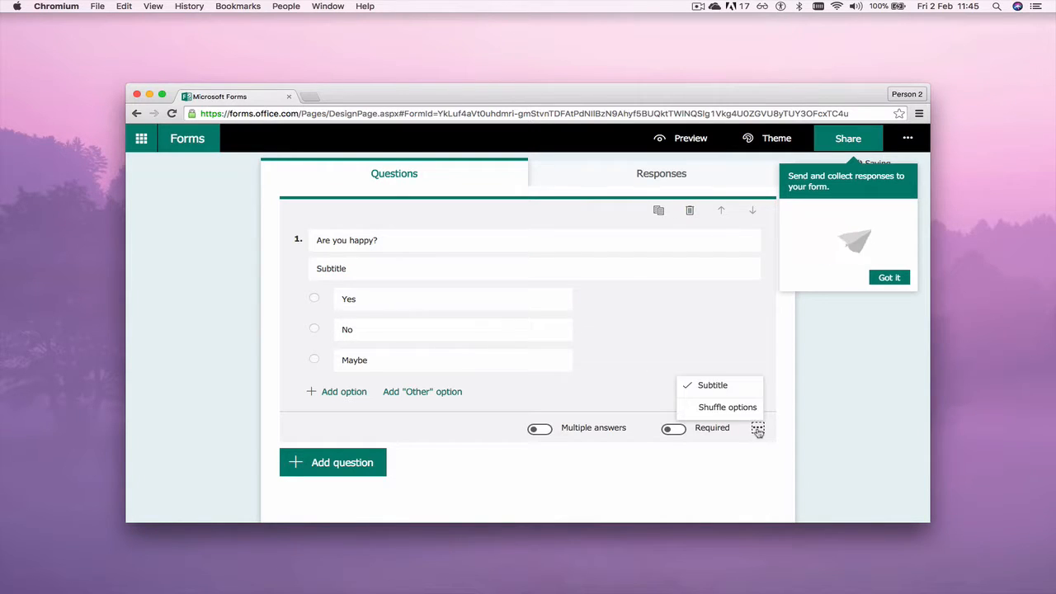
pyautogui.click(726, 387)
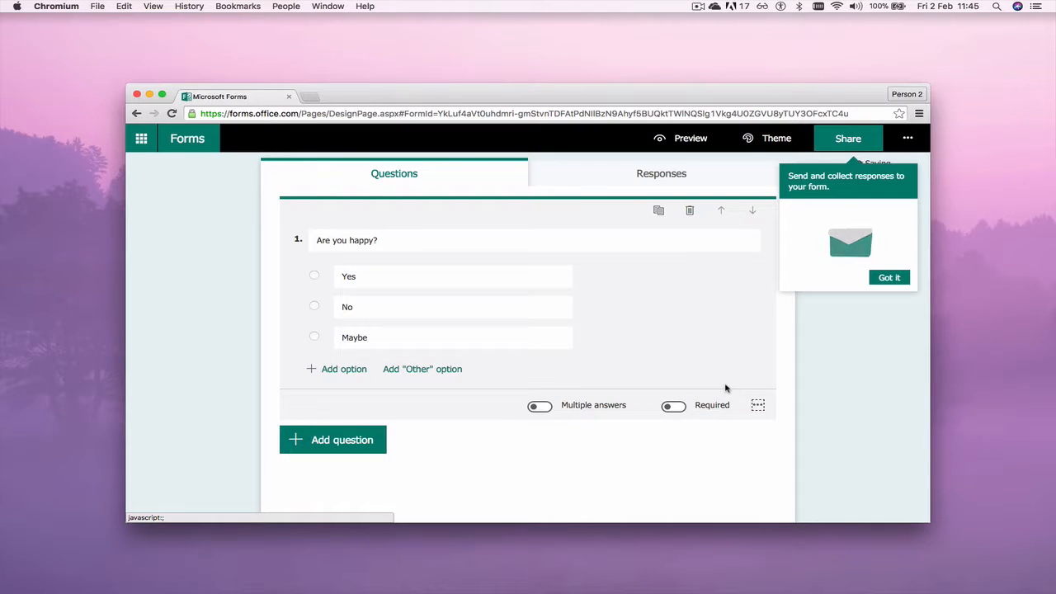
pyautogui.click(757, 405)
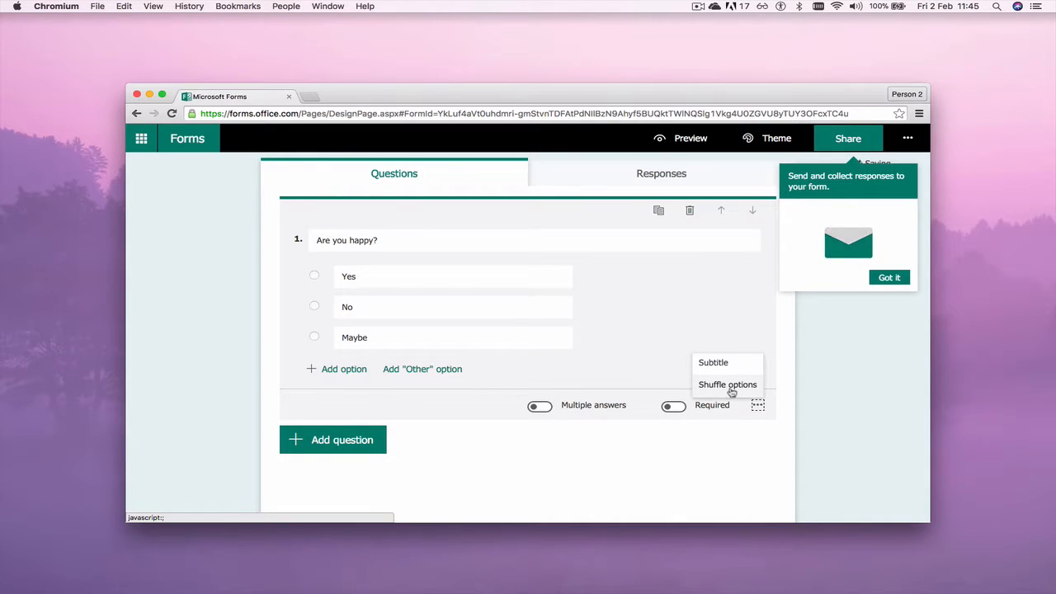
pyautogui.click(735, 387)
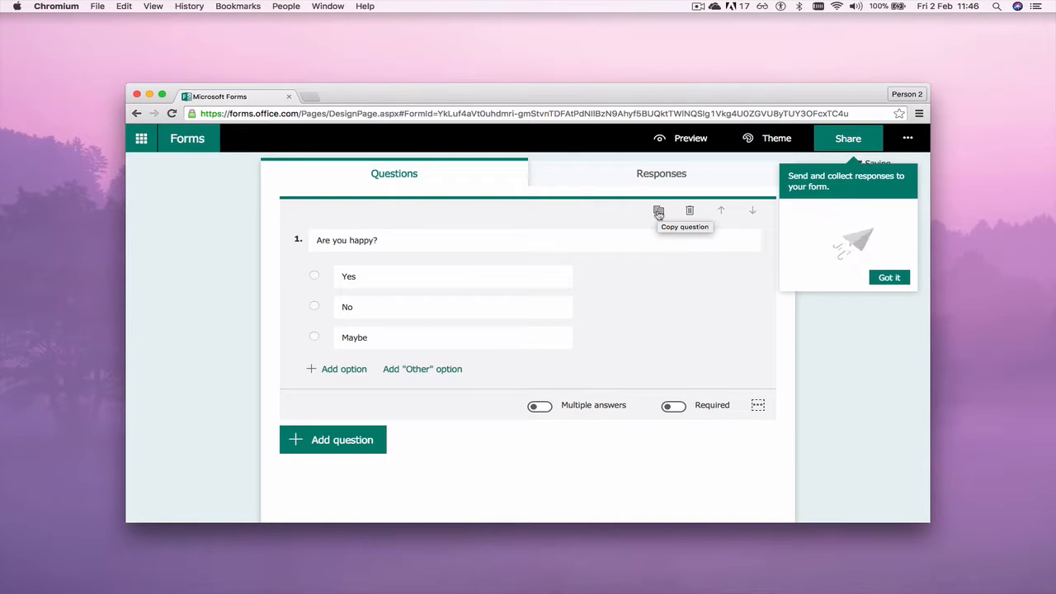
# Duplicate question 1, dismiss the Share tip, and start retitling the copy 'Are you free?'
pyautogui.click(658, 212)
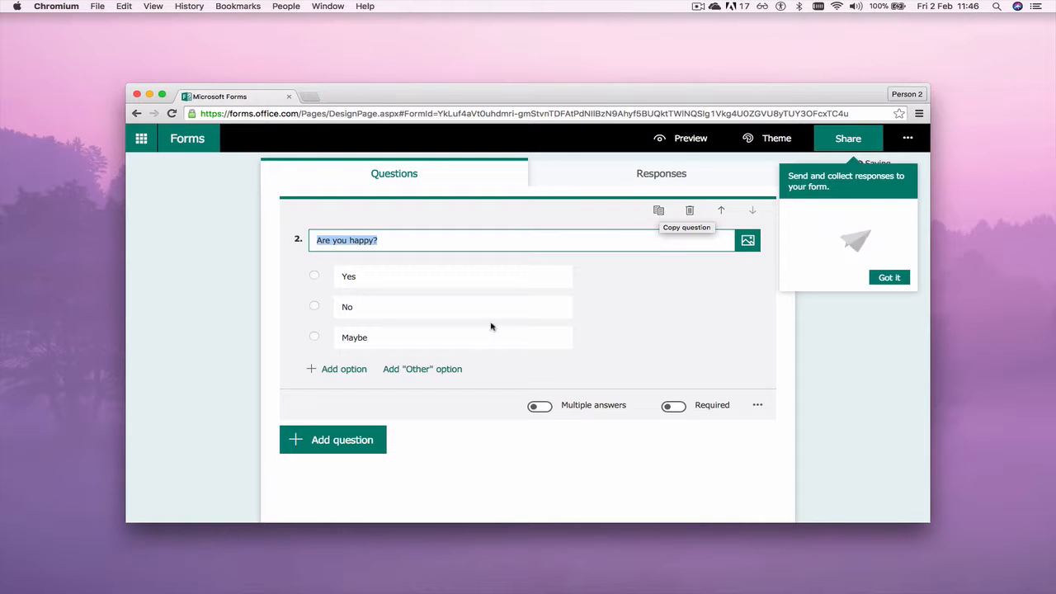
pyautogui.scroll(5, 366, 276)
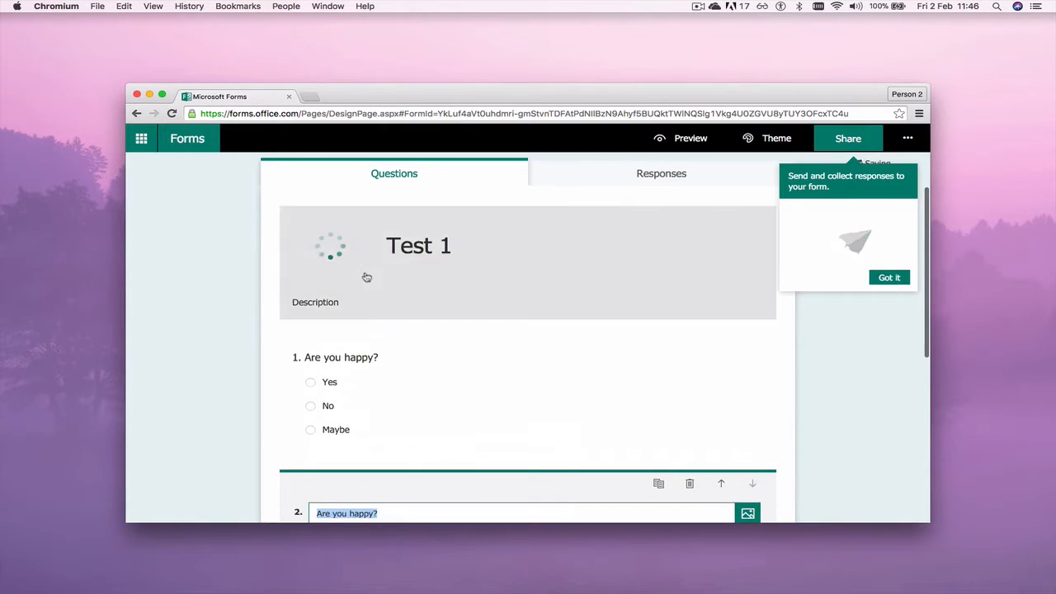
pyautogui.scroll(-4, 366, 277)
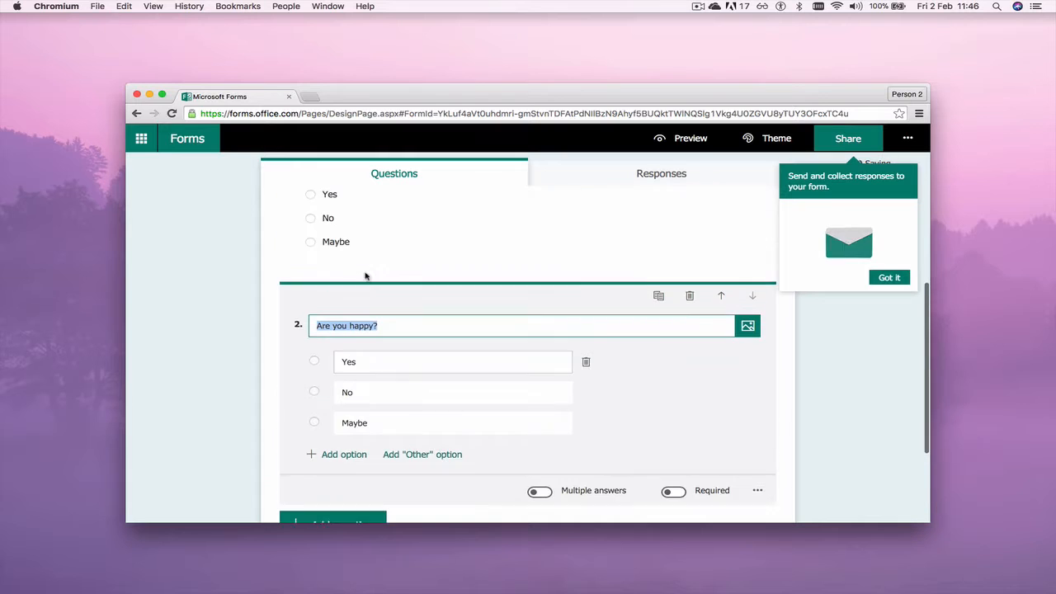
pyautogui.click(886, 276)
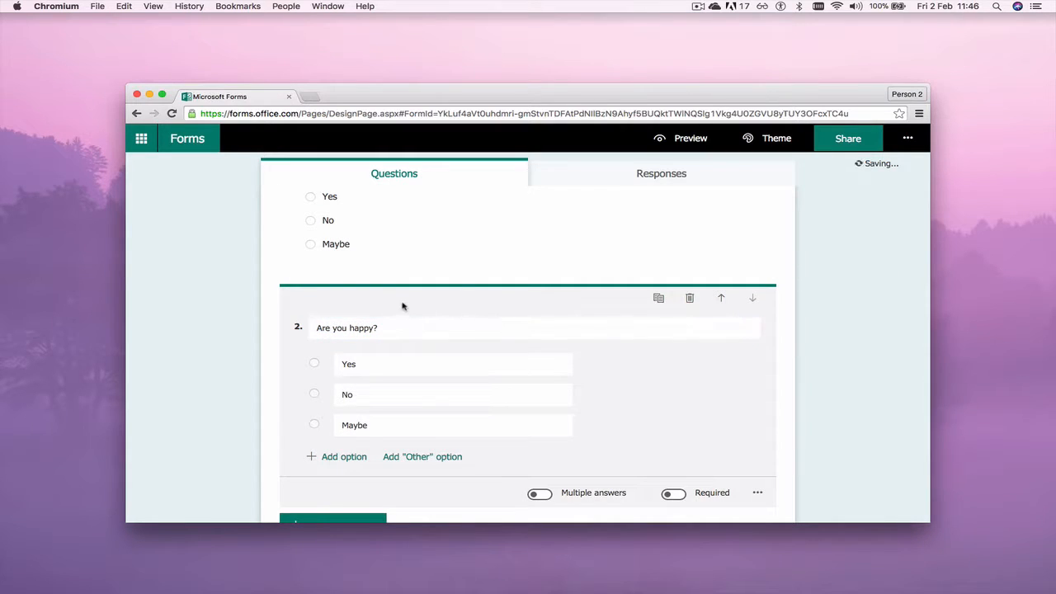
pyautogui.scroll(3, 402, 306)
pyautogui.scroll(-6, 402, 306)
pyautogui.scroll(6, 403, 306)
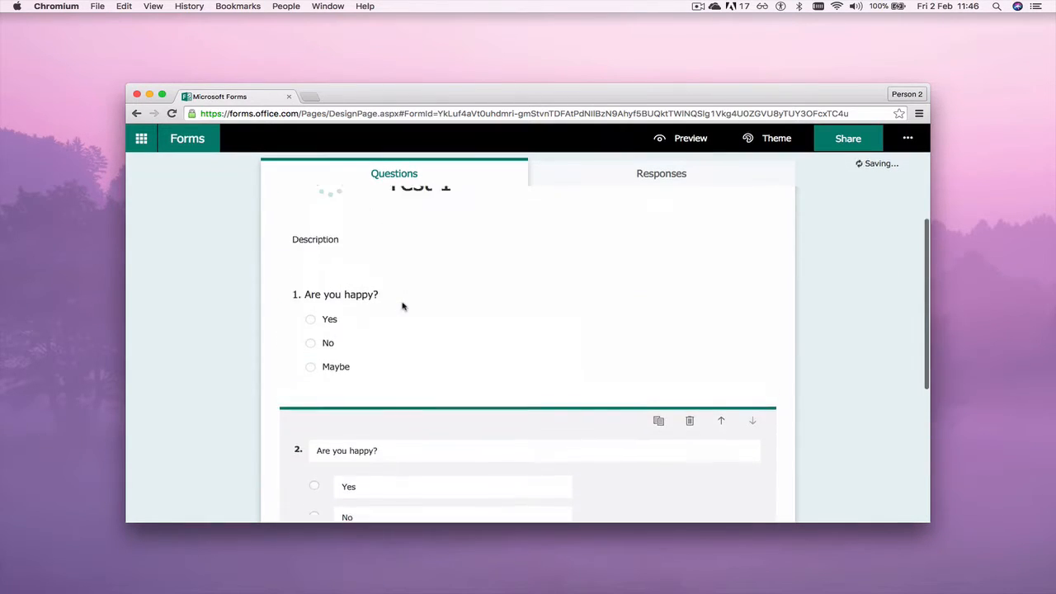
pyautogui.scroll(-5, 403, 306)
pyautogui.click(399, 273)
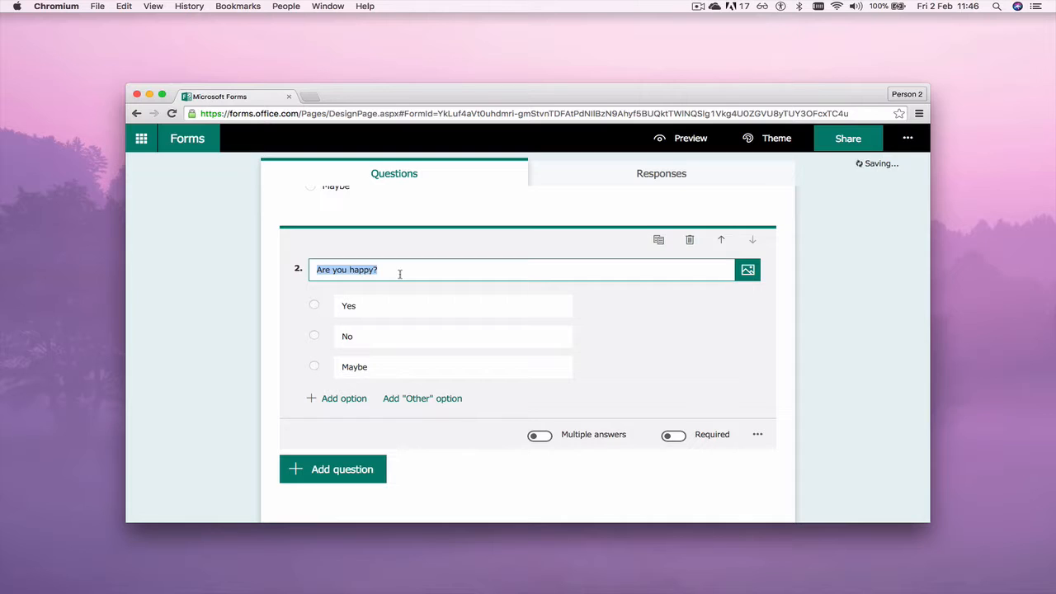
pyautogui.write('A')
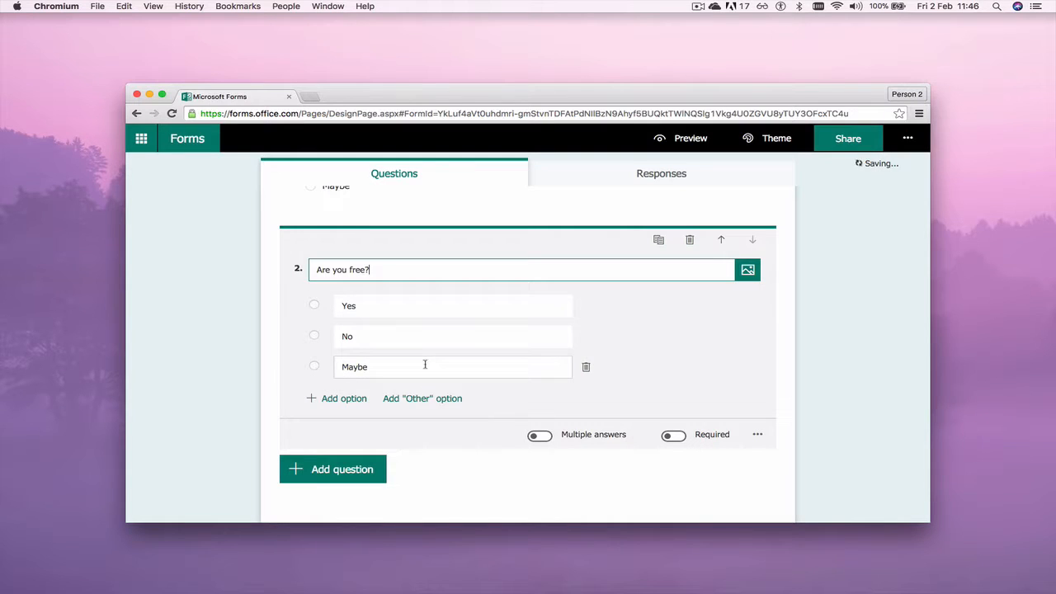
# Attach the second red 'FREE' image from a Bing search for 'free' to question 2
pyautogui.click(752, 272)
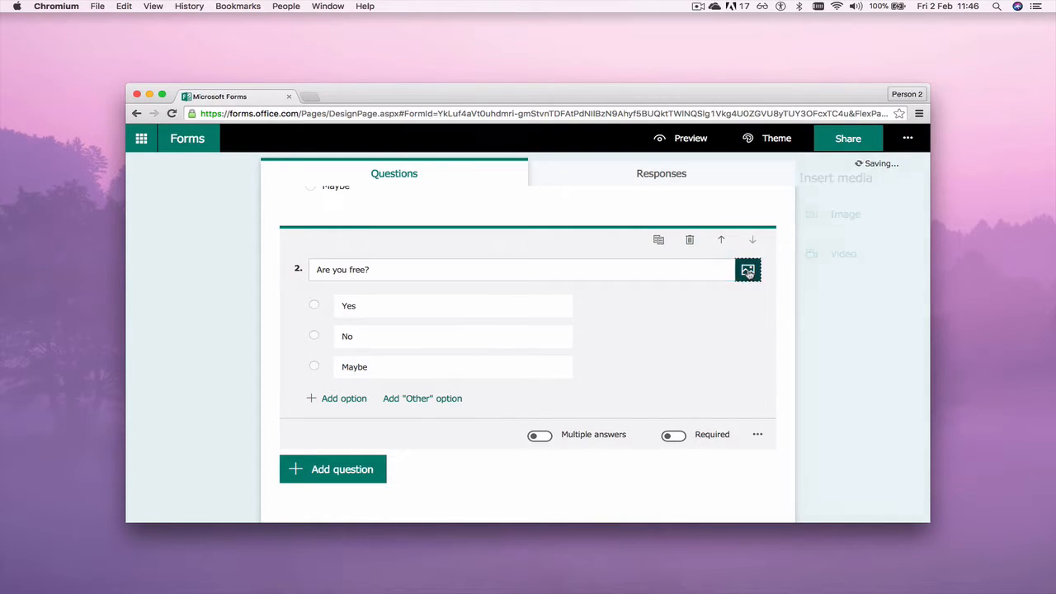
pyautogui.click(784, 215)
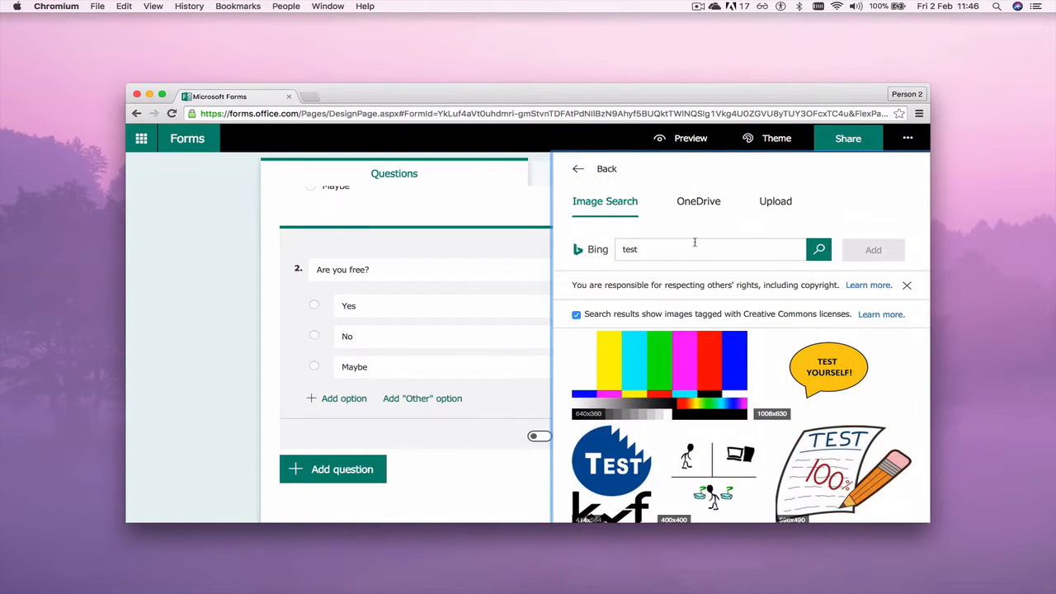
pyautogui.write('free')
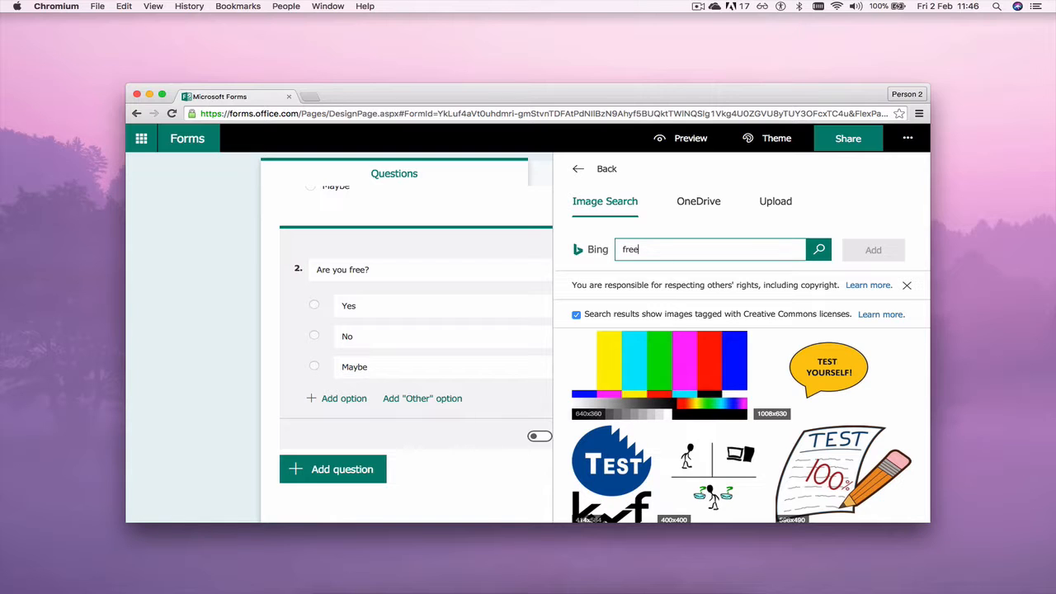
pyautogui.click(820, 252)
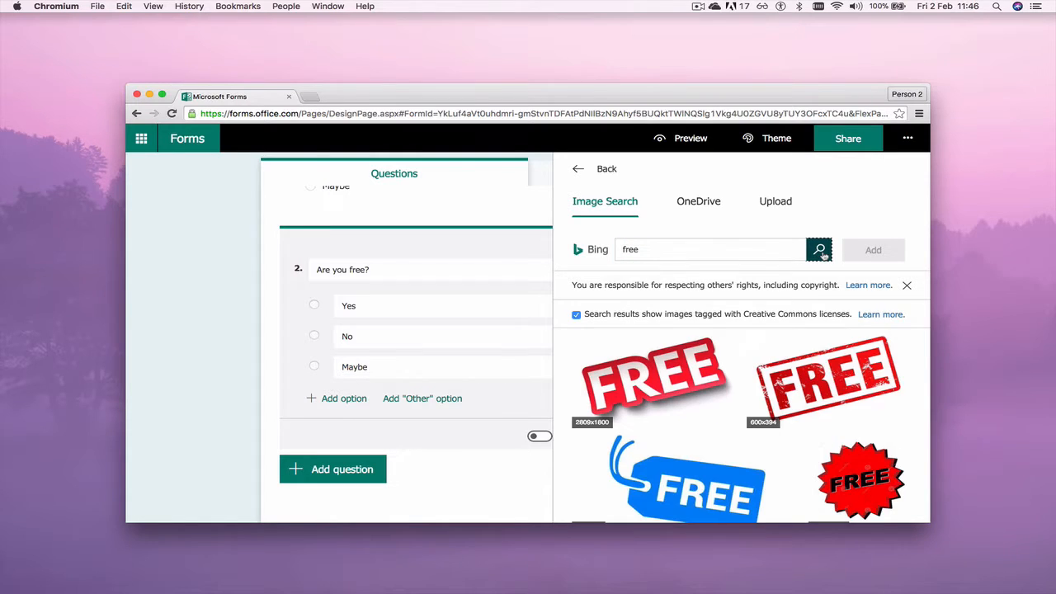
pyautogui.click(824, 382)
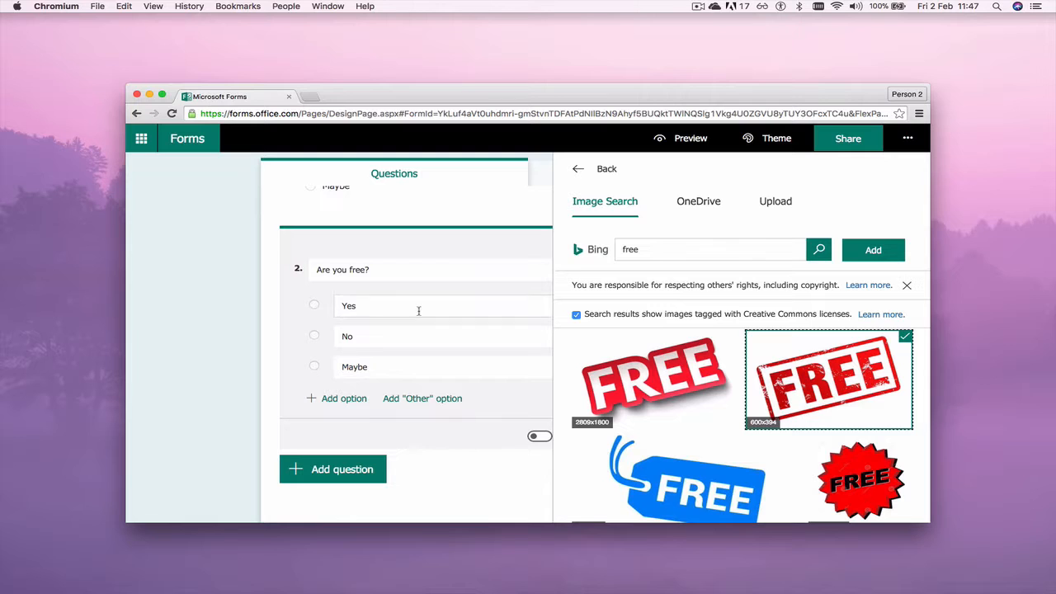
pyautogui.click(874, 258)
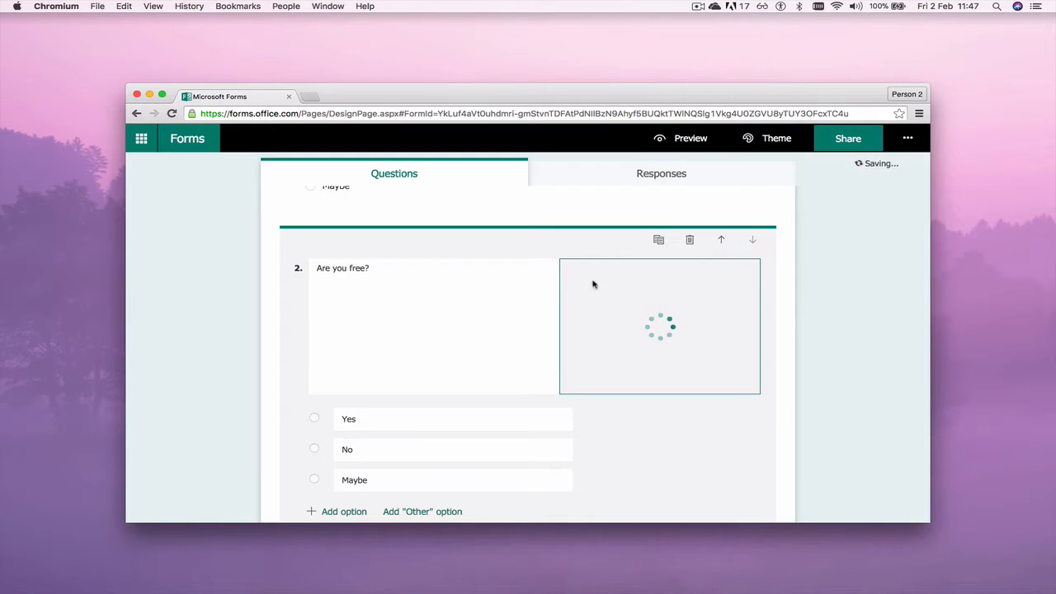
pyautogui.scroll(-2, 496, 326)
pyautogui.scroll(-2, 496, 326)
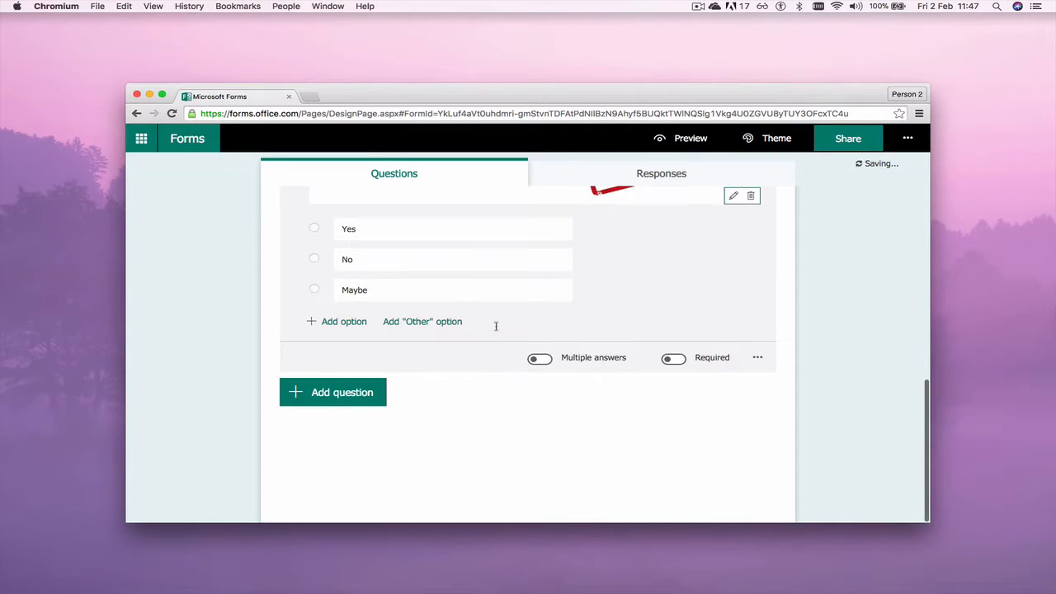
pyautogui.scroll(1, 346, 389)
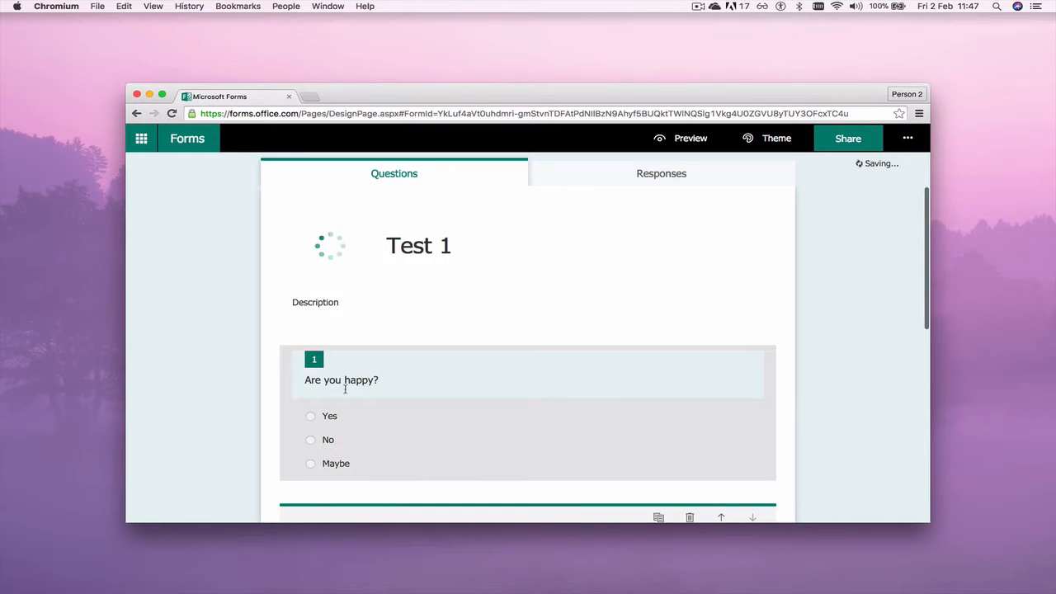
# Add a star rating question and turn on labels for its lowest and highest ratings
pyautogui.click(338, 398)
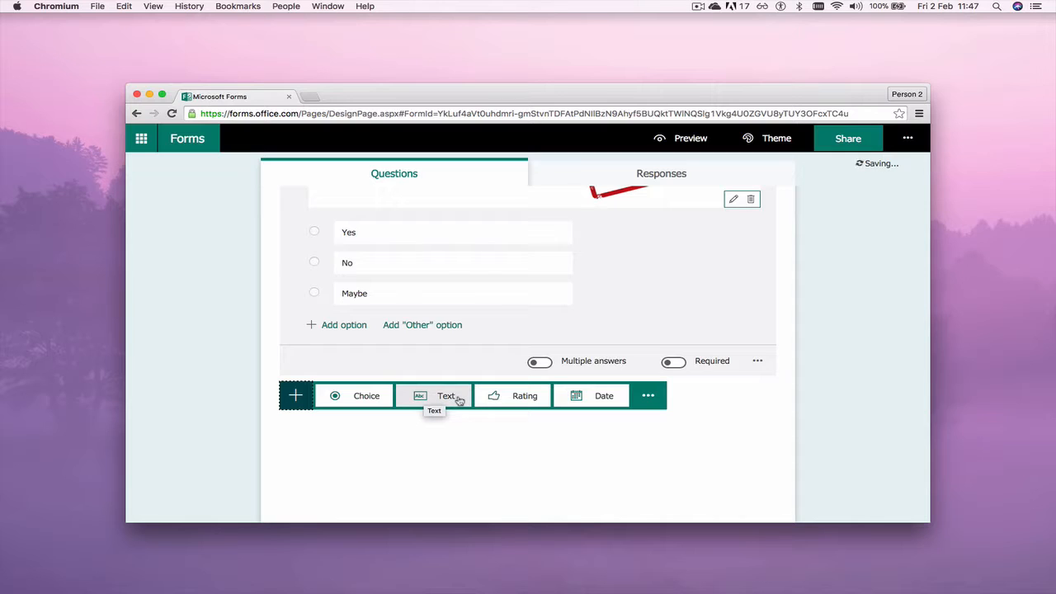
pyautogui.click(528, 402)
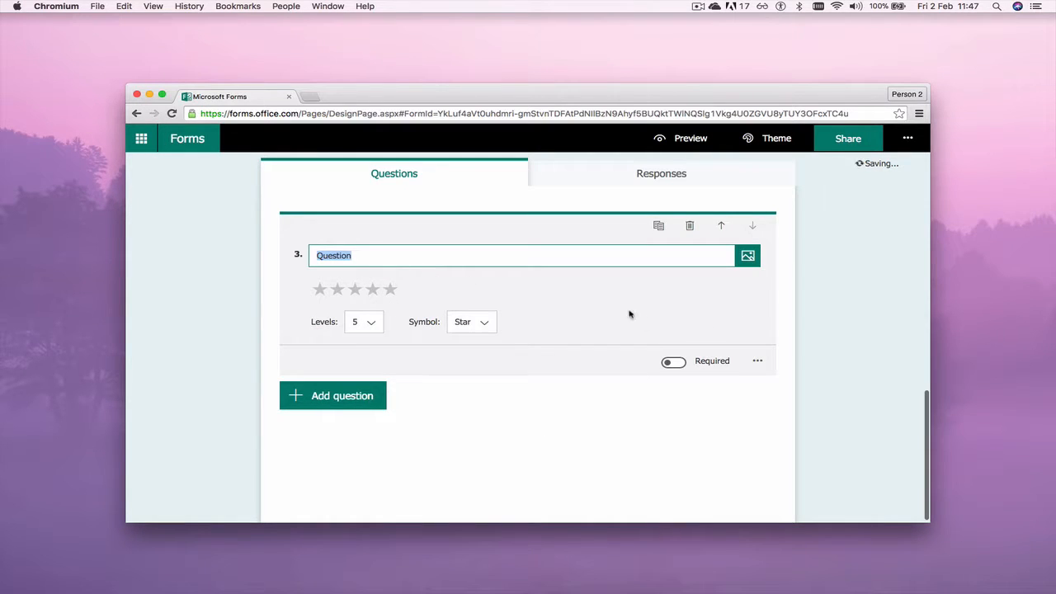
pyautogui.click(757, 363)
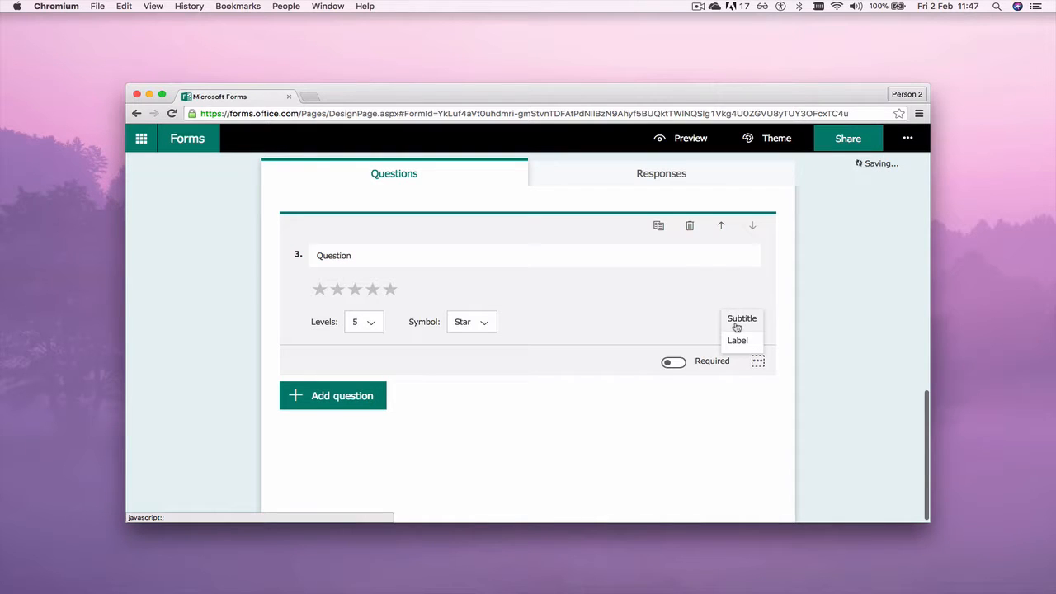
pyautogui.click(738, 340)
# Label 1 Star 'Not good' and 5 Stars 'Excellent'
pyautogui.click(353, 356)
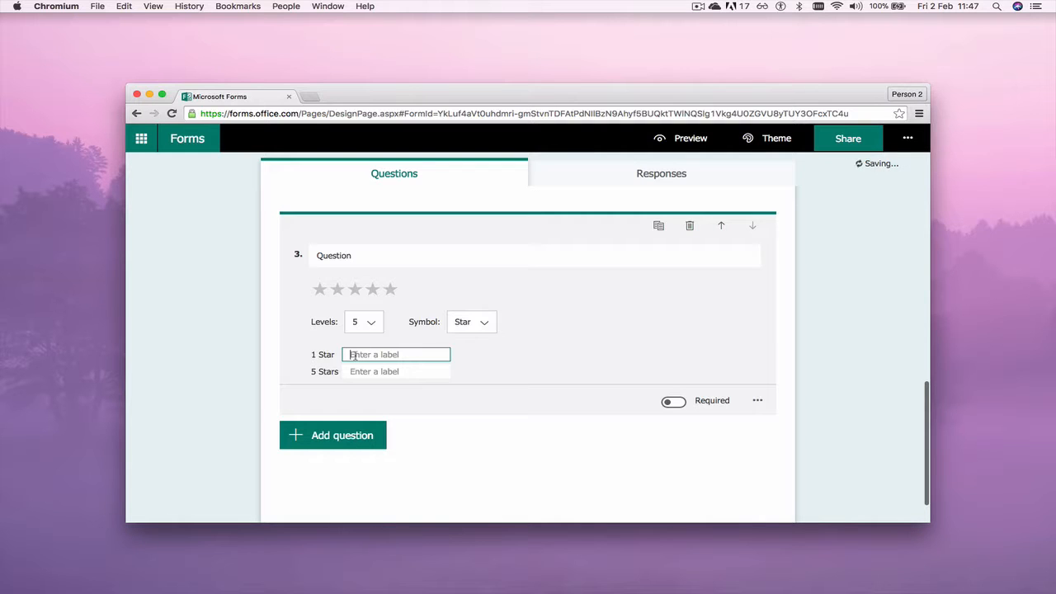
pyautogui.write('dow')
pyautogui.press('BackSpace')
pyautogui.press('BackSpace')
pyautogui.press('BackSpace')
pyautogui.press('BackSpace')
pyautogui.write('N')
pyautogui.click(359, 371)
pyautogui.write('Excellent')
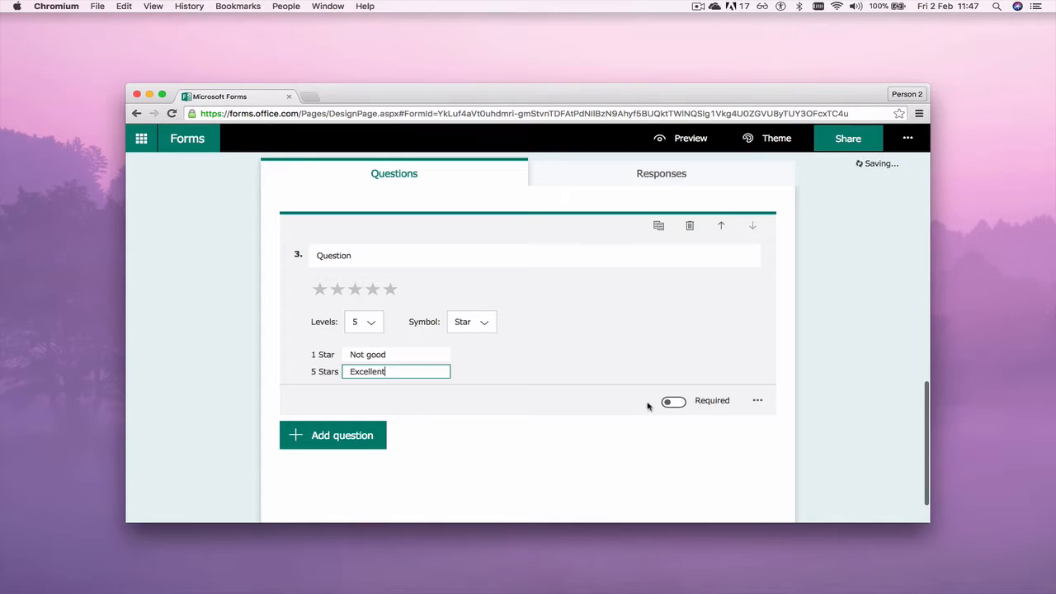
pyautogui.click(736, 356)
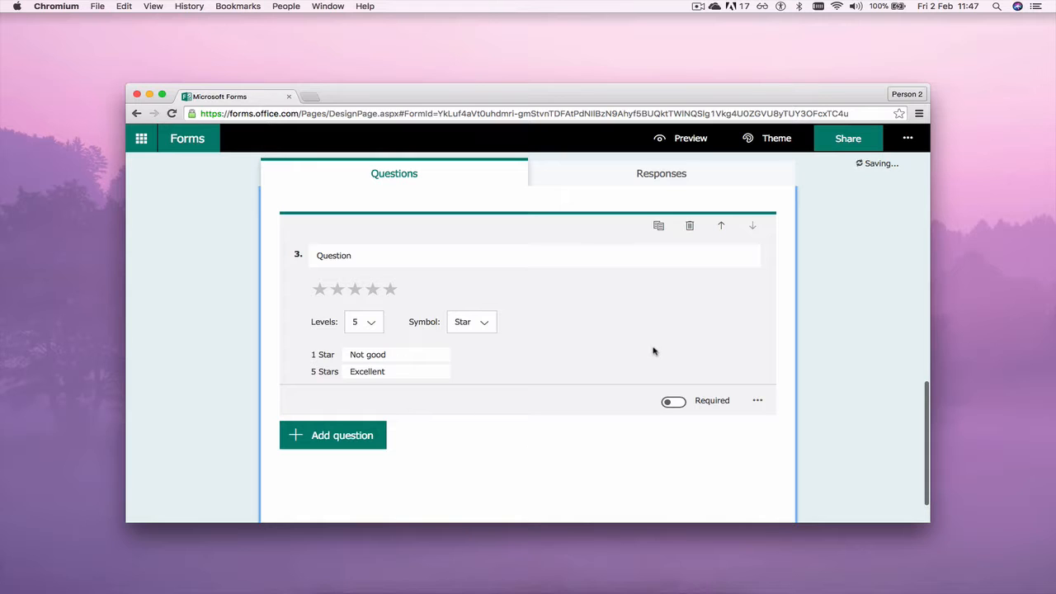
pyautogui.scroll(5, 652, 347)
pyautogui.scroll(5, 652, 348)
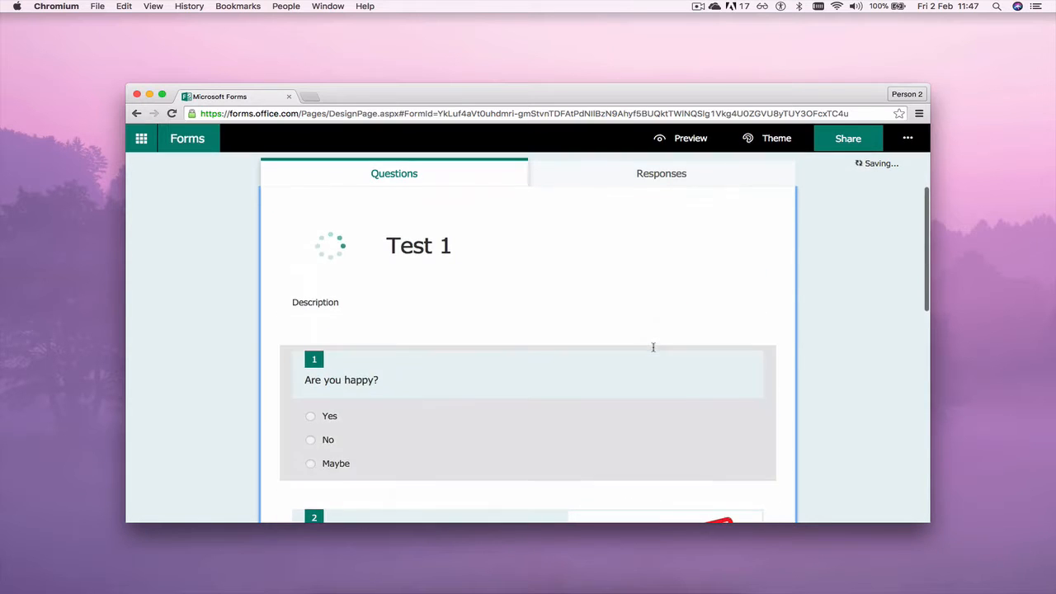
pyautogui.click(688, 138)
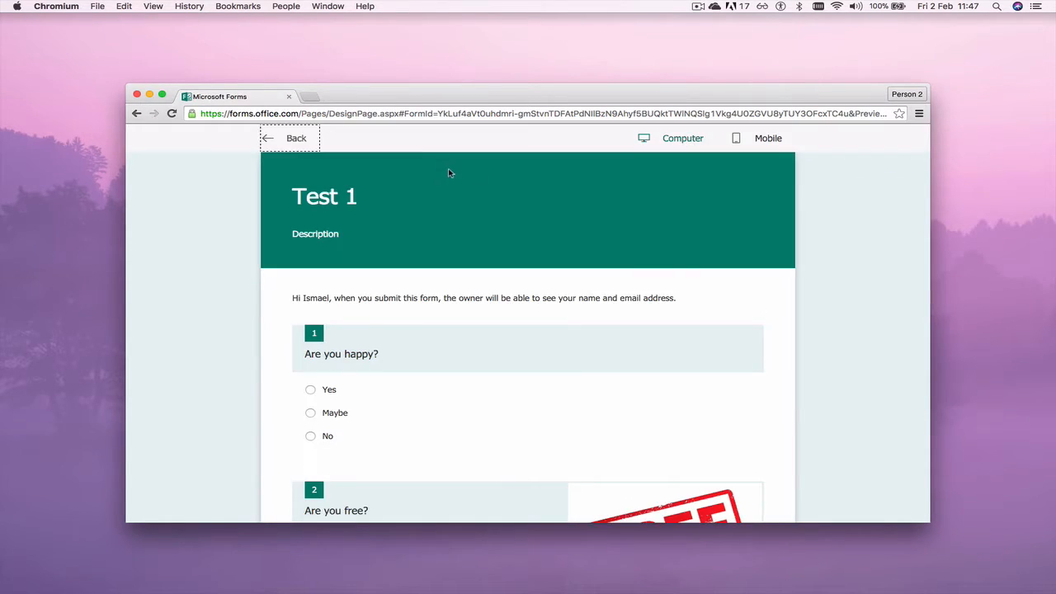
pyautogui.scroll(-10, 515, 206)
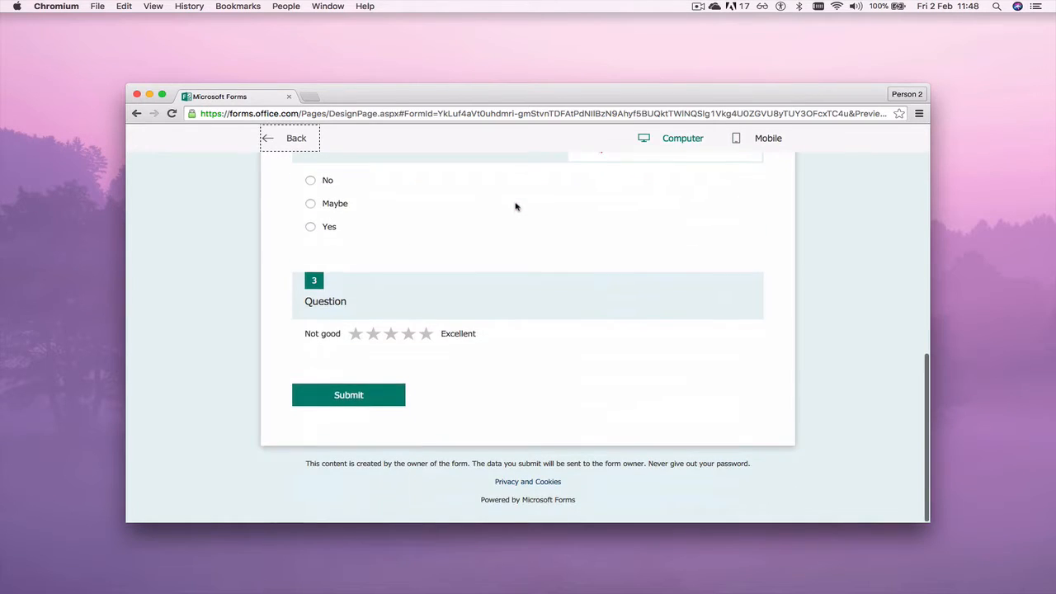
pyautogui.scroll(8, 517, 206)
pyautogui.scroll(3, 515, 207)
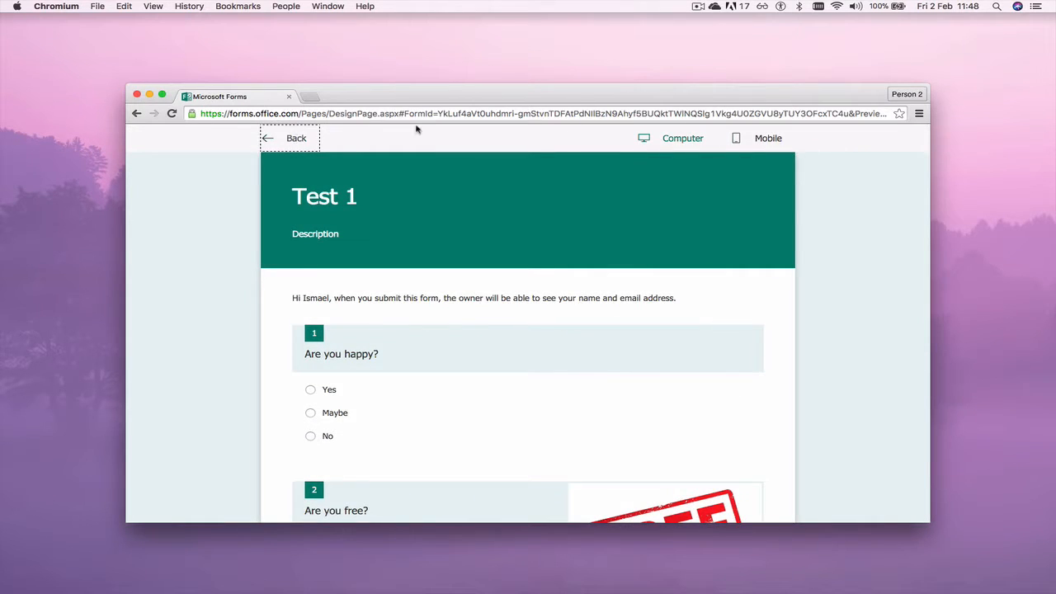
pyautogui.click(760, 138)
pyautogui.scroll(-10, 555, 284)
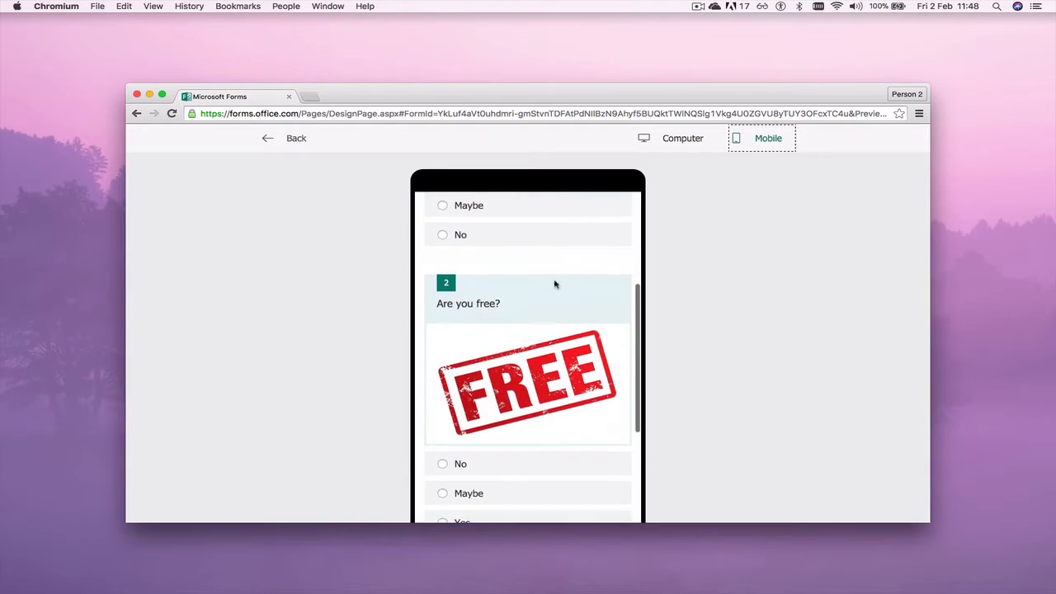
pyautogui.scroll(10, 555, 284)
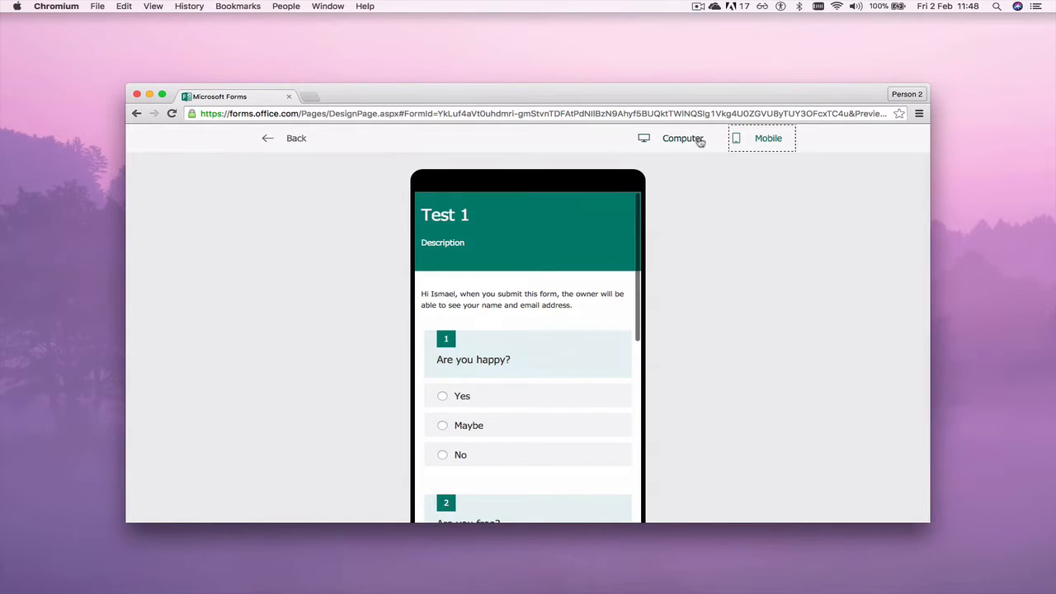
pyautogui.click(310, 138)
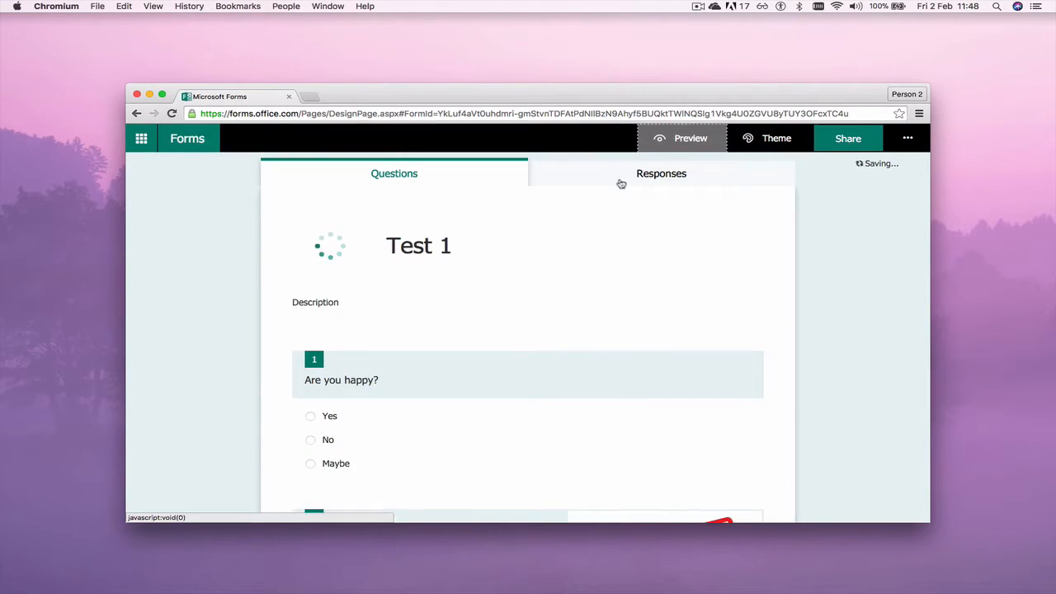
pyautogui.scroll(-10, 661, 367)
pyautogui.scroll(2, 661, 368)
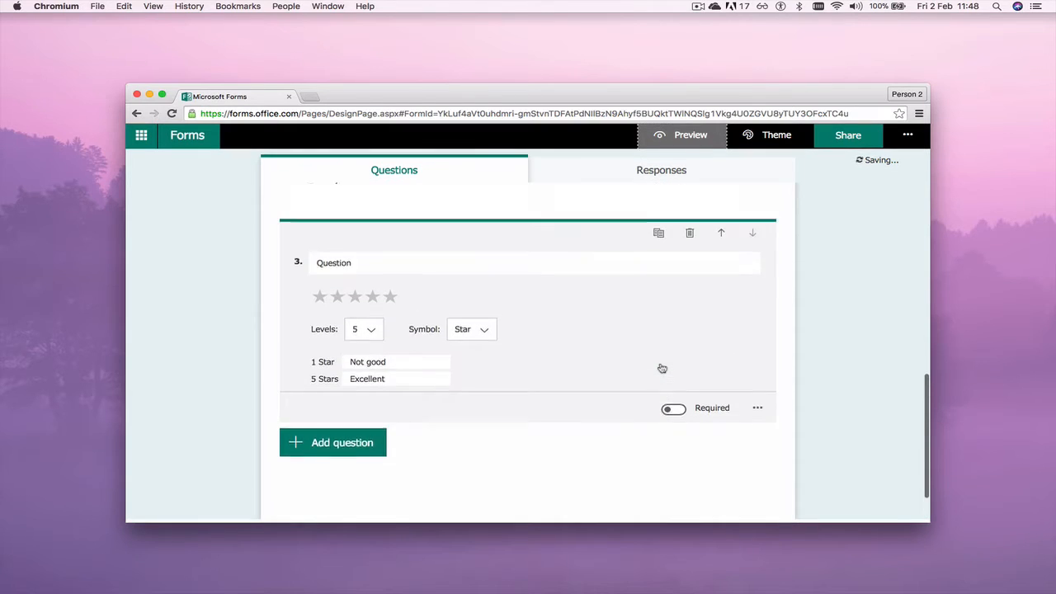
pyautogui.scroll(-3, 662, 368)
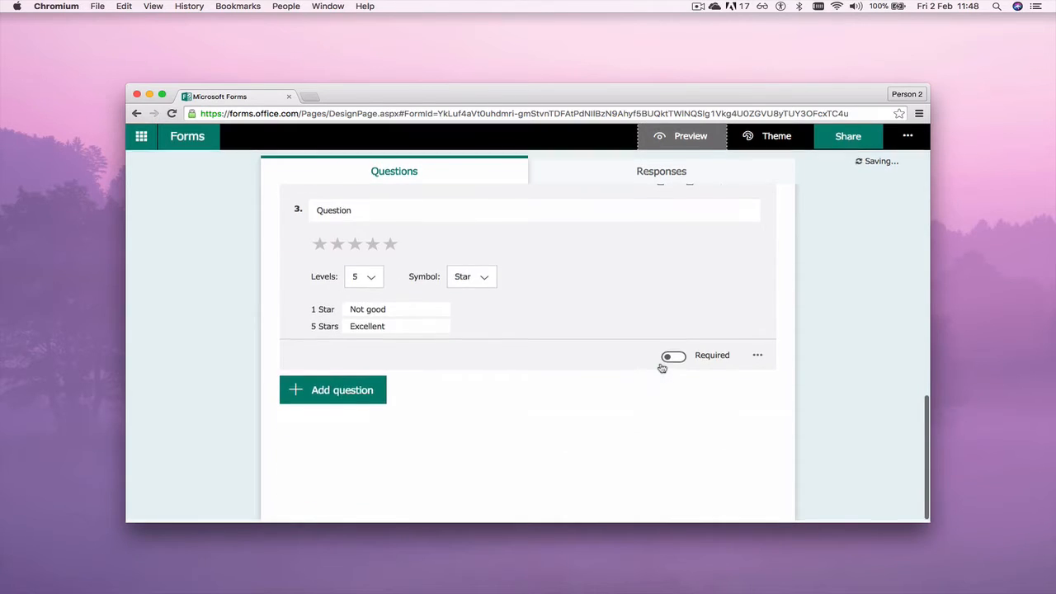
# Add a Likert question from the extra question types and give it a third statement
pyautogui.click(380, 403)
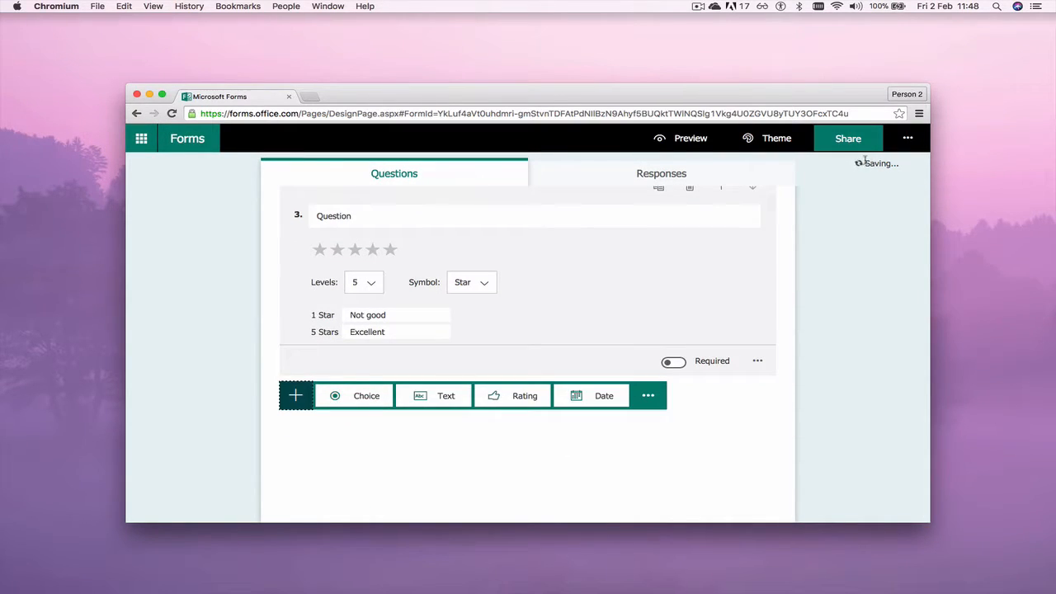
pyautogui.click(647, 396)
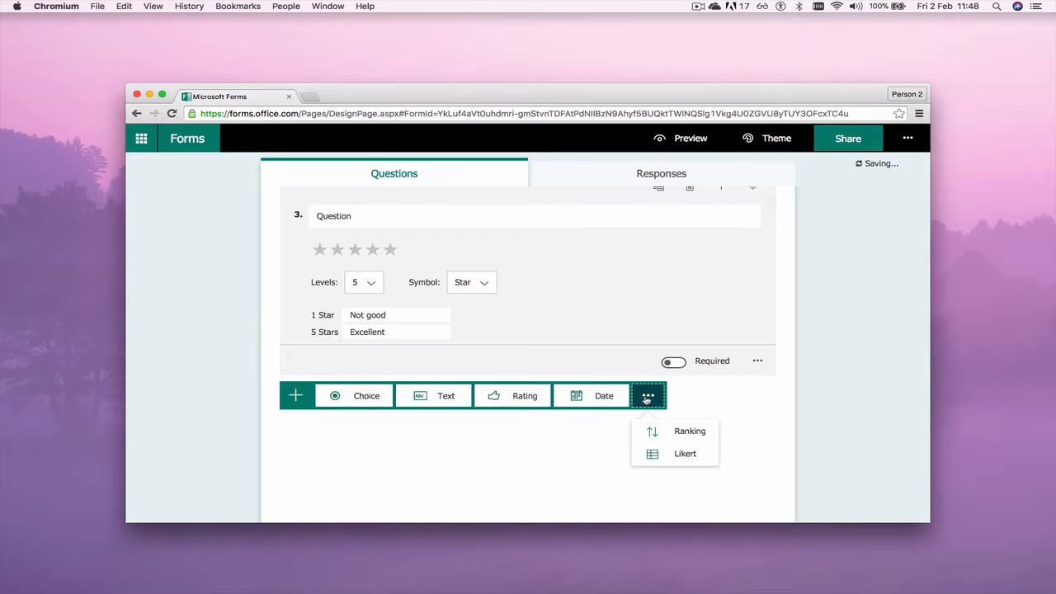
pyautogui.click(678, 455)
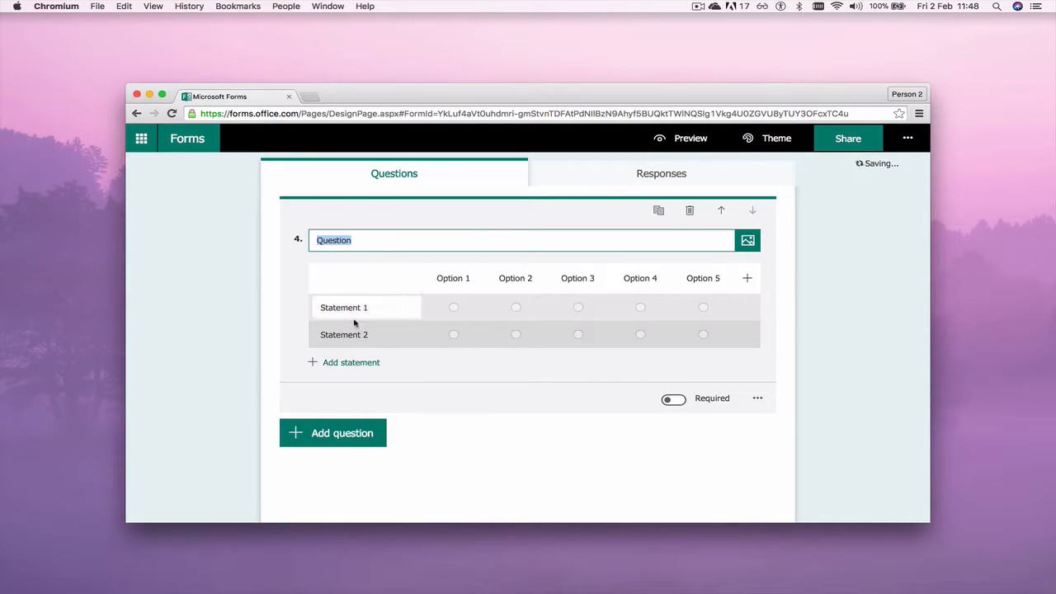
pyautogui.click(352, 362)
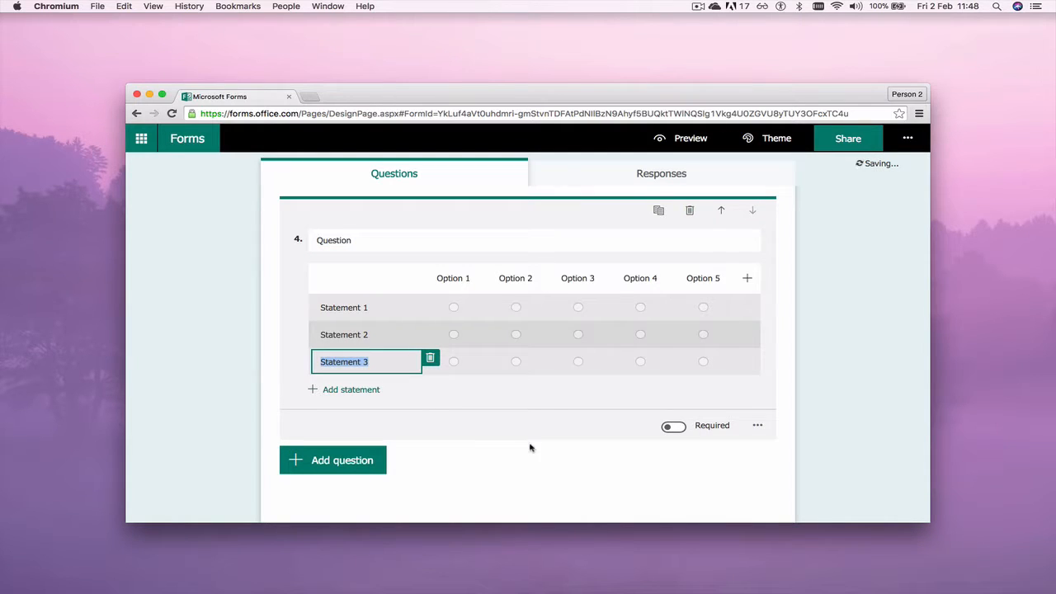
# Add the subtitle 'more info' to the Likert question and finish editing it
pyautogui.click(758, 425)
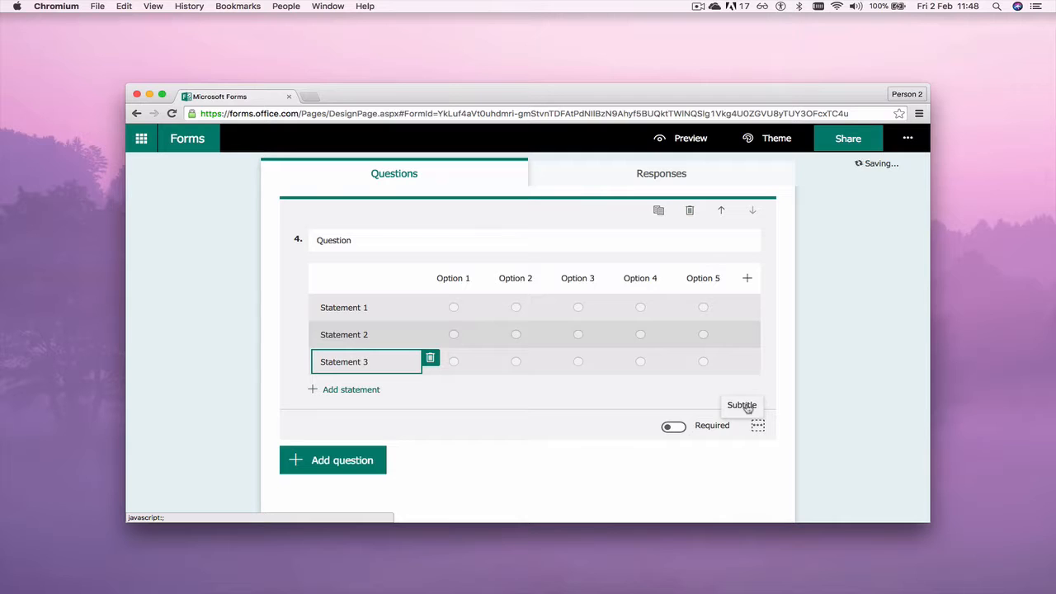
pyautogui.click(743, 405)
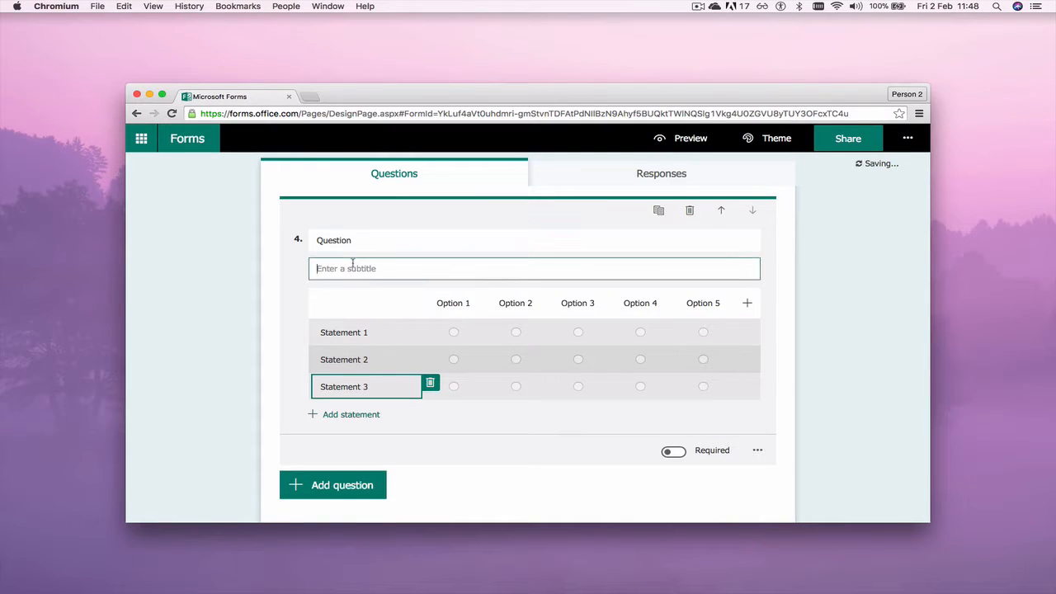
pyautogui.write('more info')
pyautogui.click(836, 386)
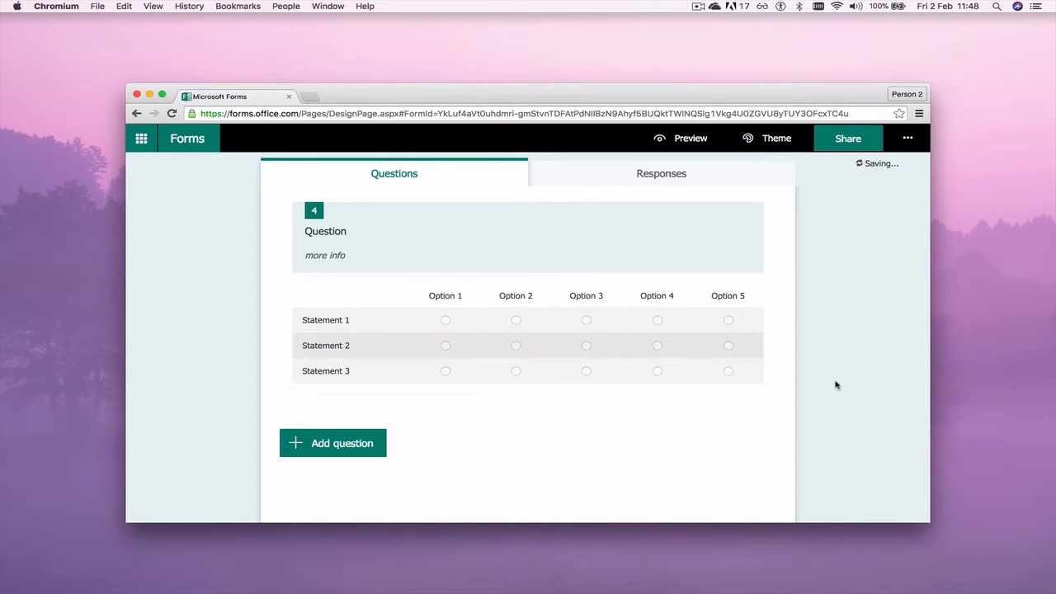
# Scroll up and down through all four questions, then put the Test 1 title header into edit mode
pyautogui.scroll(10, 637, 437)
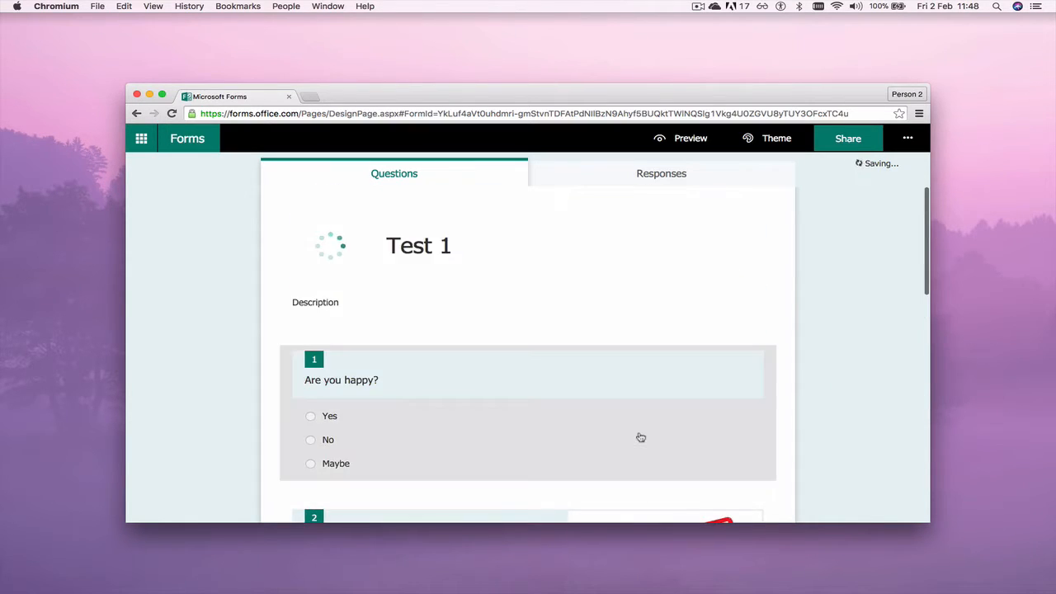
pyautogui.scroll(-10, 640, 437)
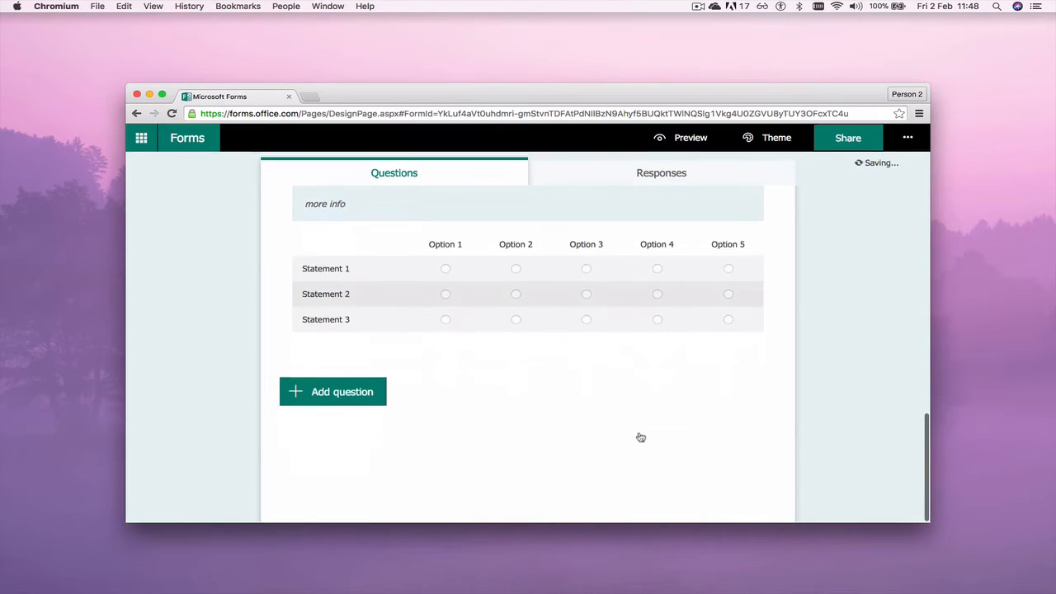
pyautogui.scroll(10, 640, 438)
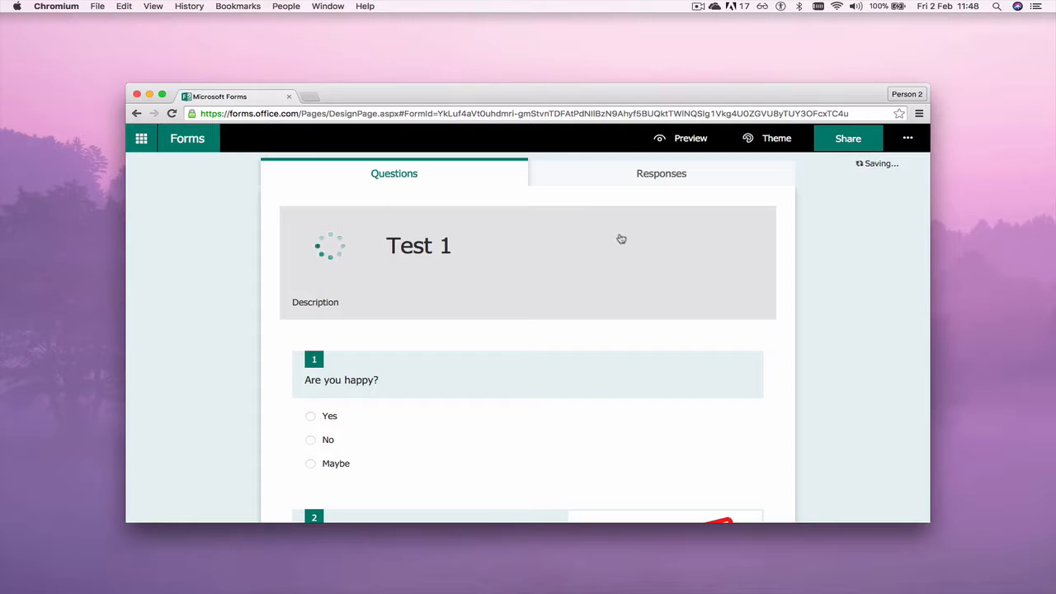
pyautogui.click(678, 266)
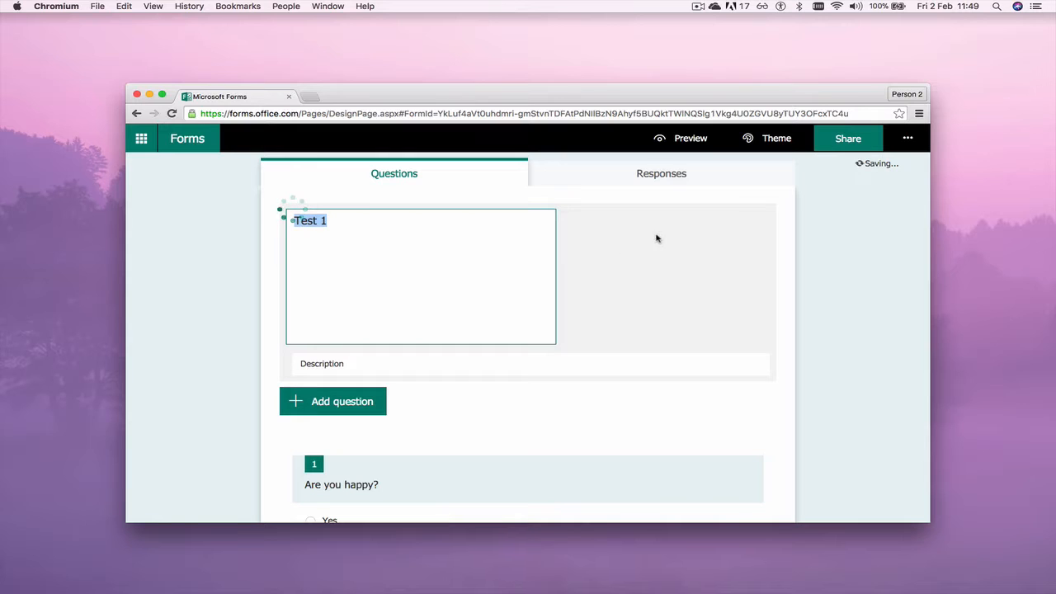
pyautogui.click(638, 177)
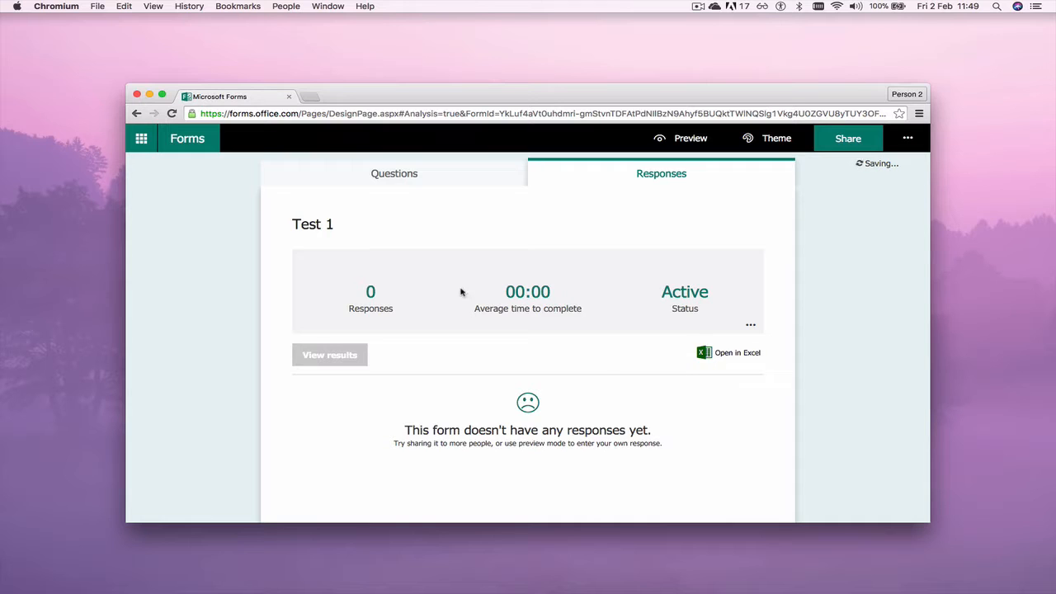
pyautogui.click(394, 173)
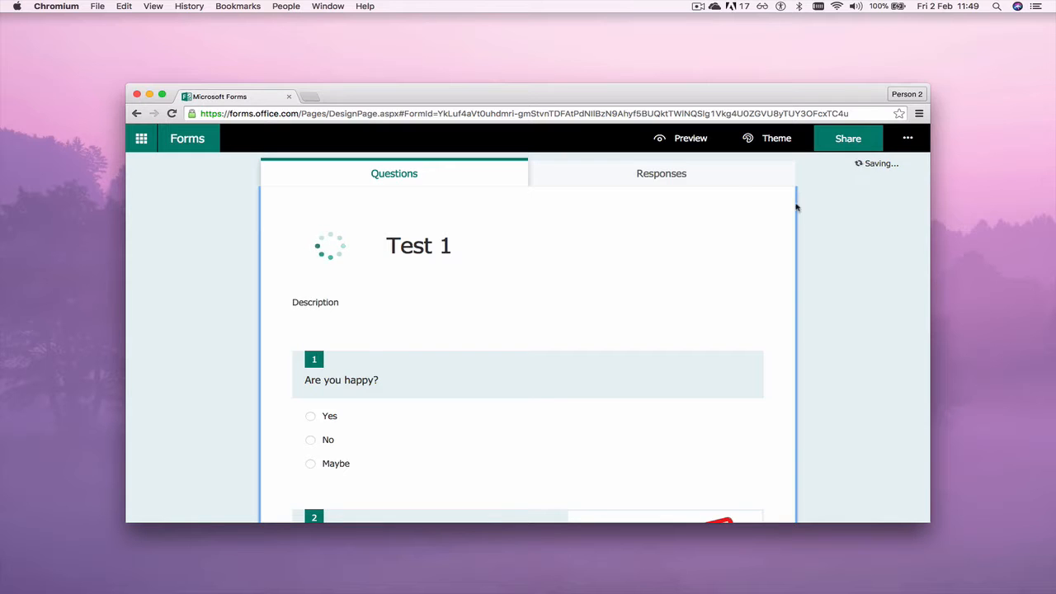
# Show Test 1's sharing options, keeping 'Only people in my organization can respond'
pyautogui.click(849, 147)
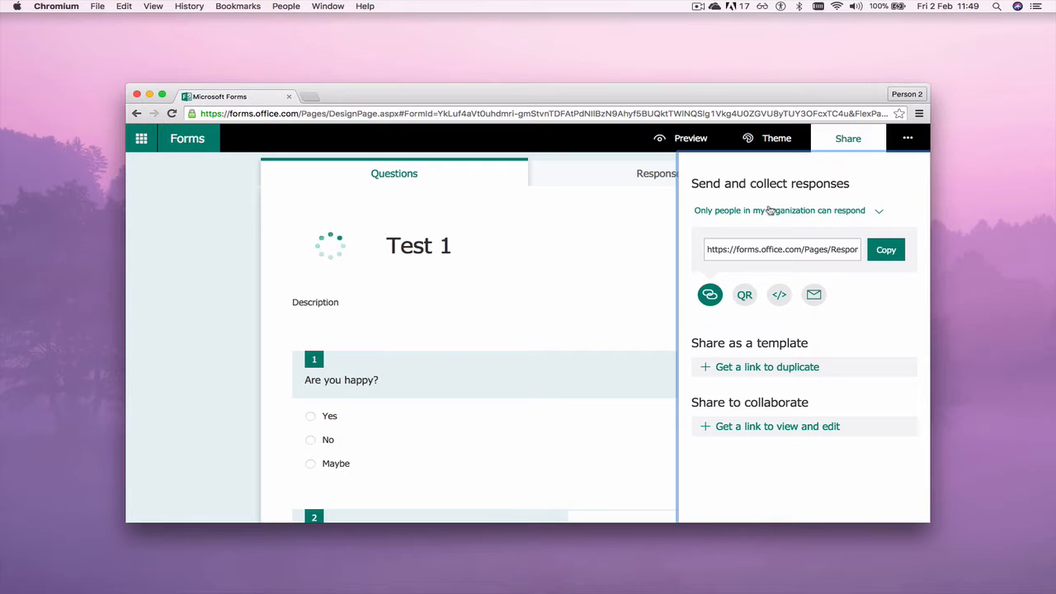
pyautogui.click(821, 213)
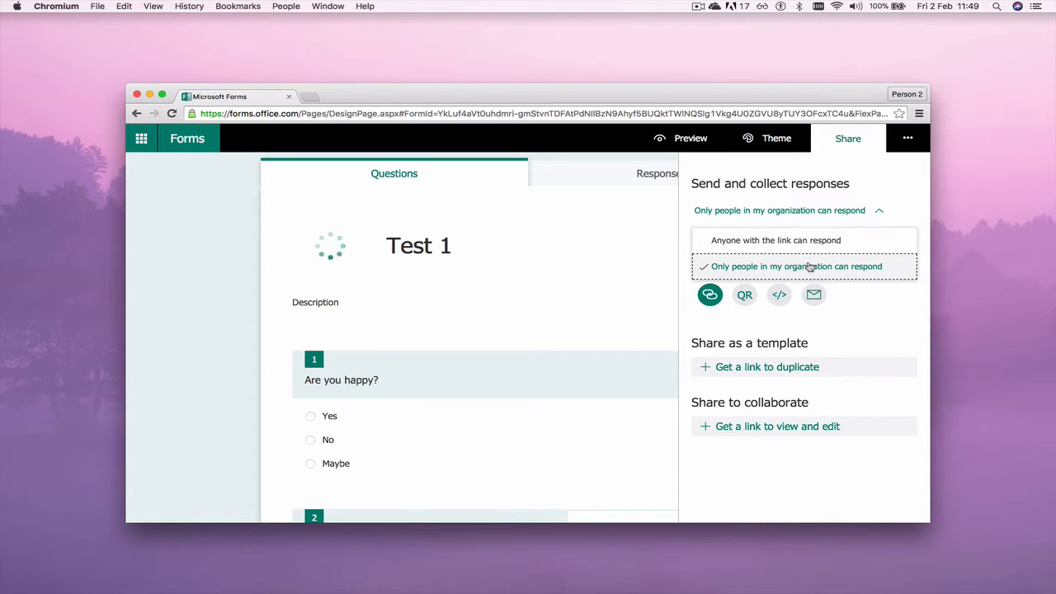
pyautogui.click(776, 187)
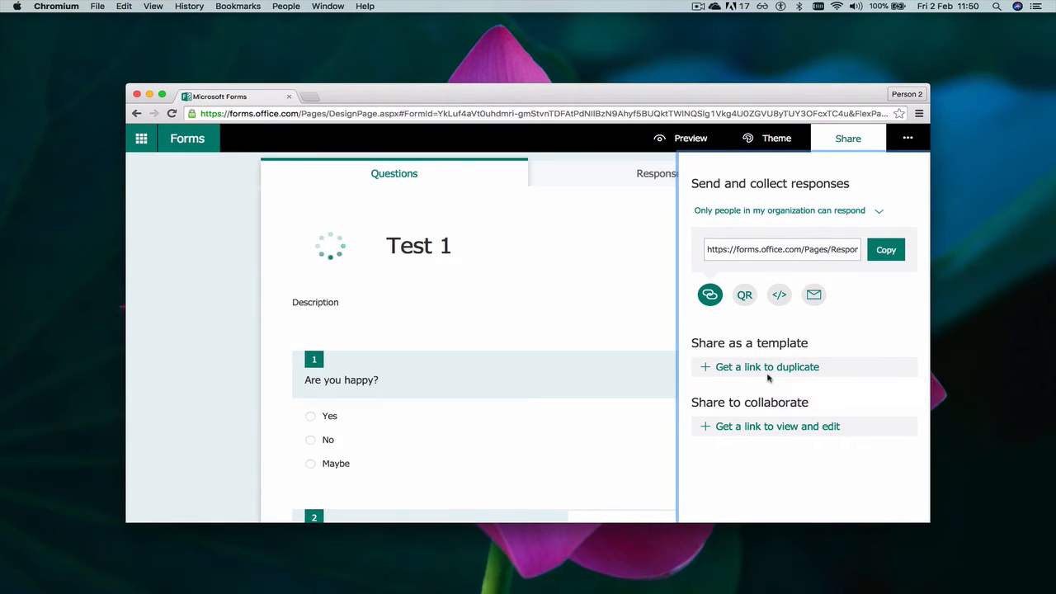
# Create a view-and-edit collaboration link restricted to 'Only people in my organization'
pyautogui.click(746, 430)
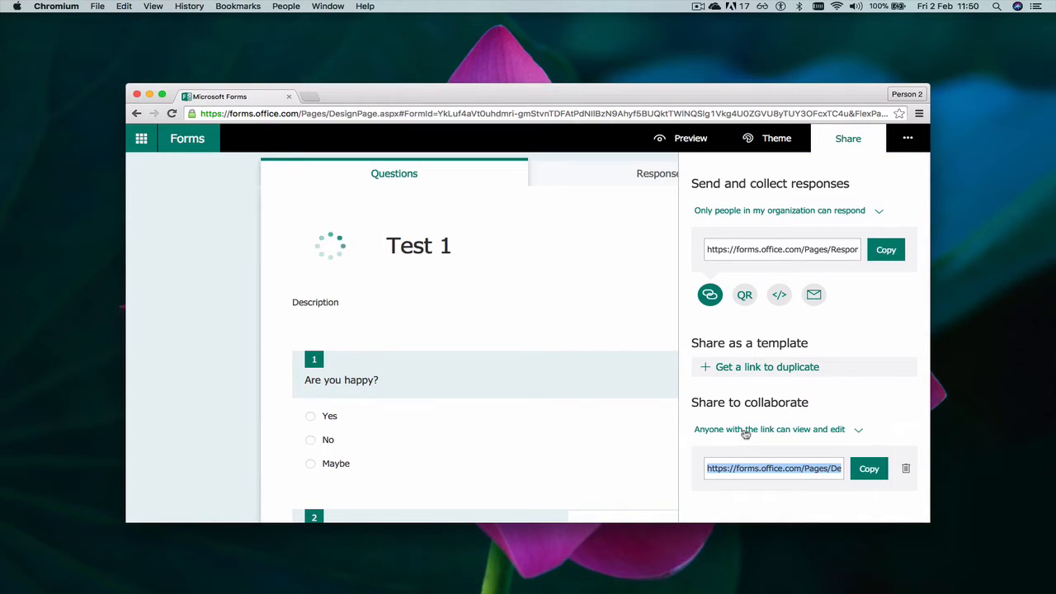
pyautogui.click(763, 430)
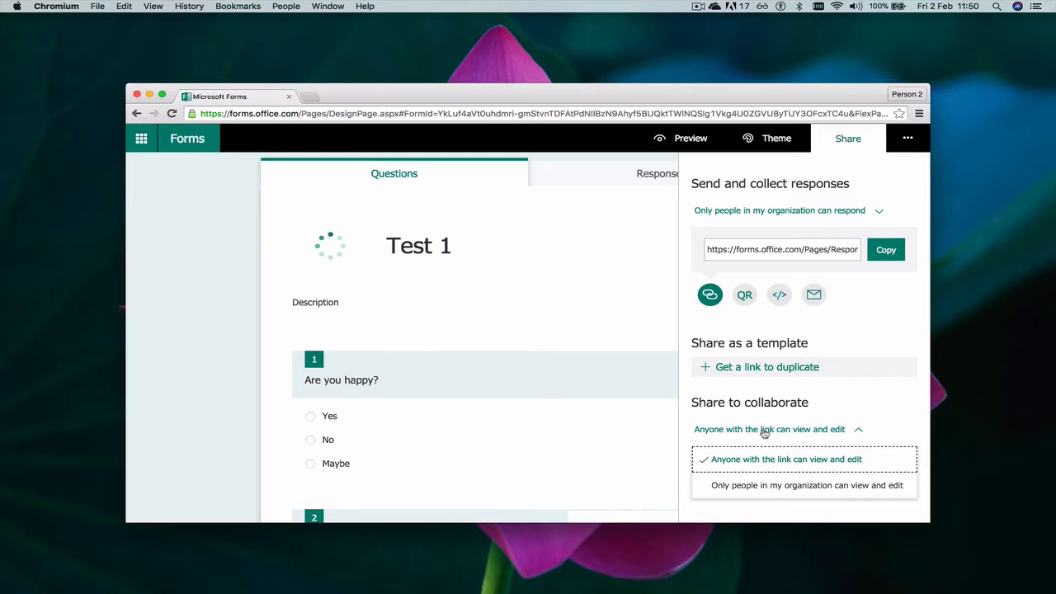
pyautogui.click(844, 486)
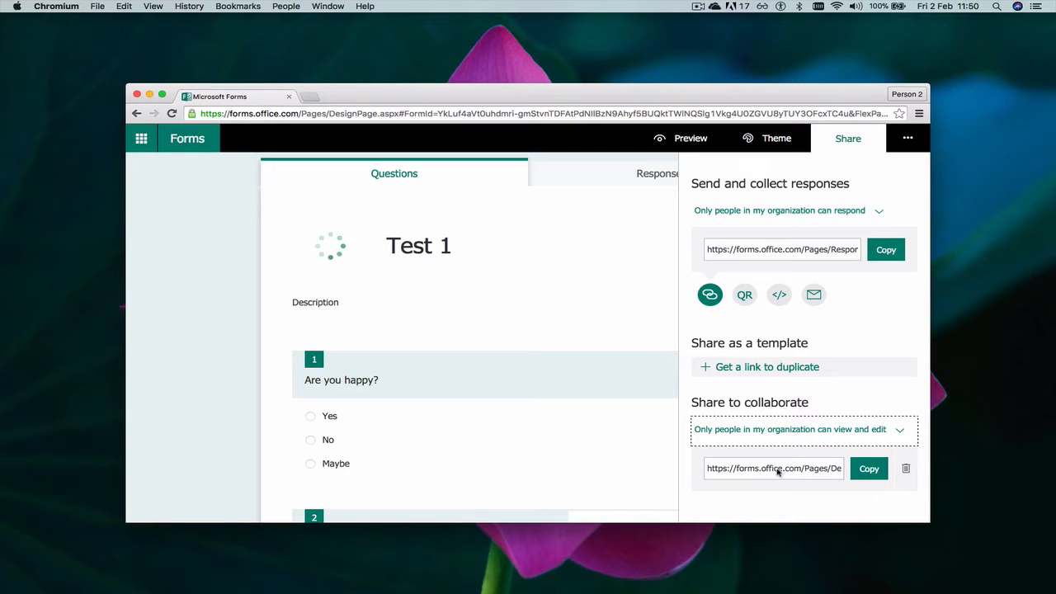
# Copy the collaboration link and close the sharing options
pyautogui.moveTo(777, 471); pyautogui.dragTo(841, 470)
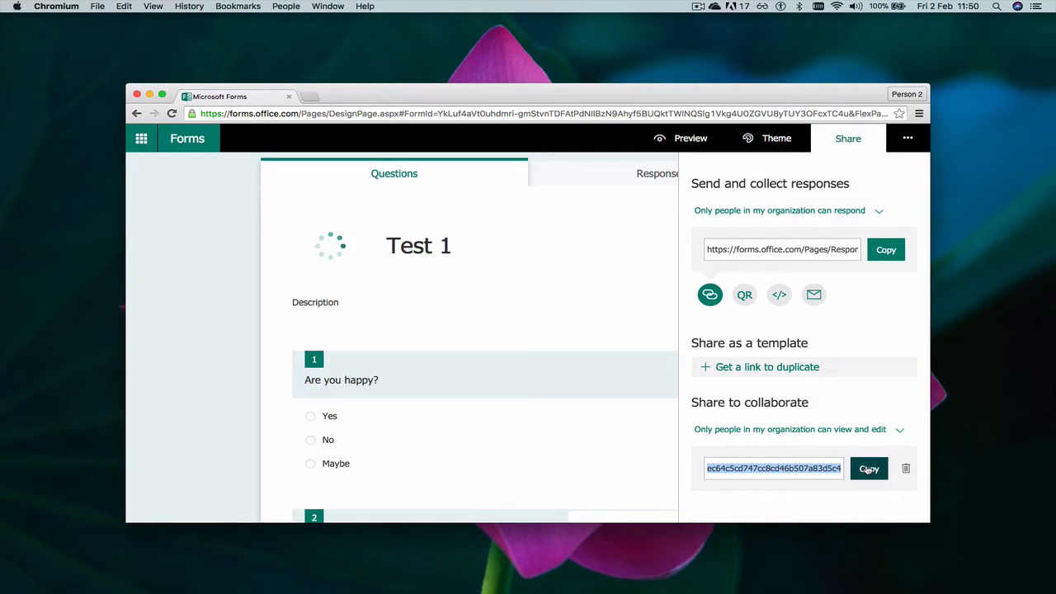
pyautogui.click(867, 469)
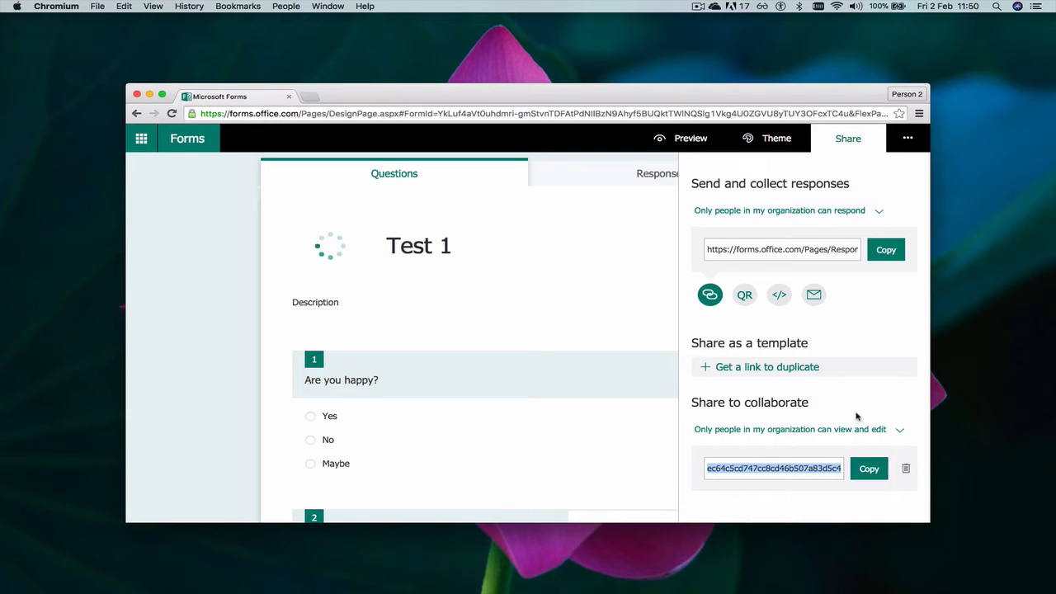
pyautogui.click(875, 475)
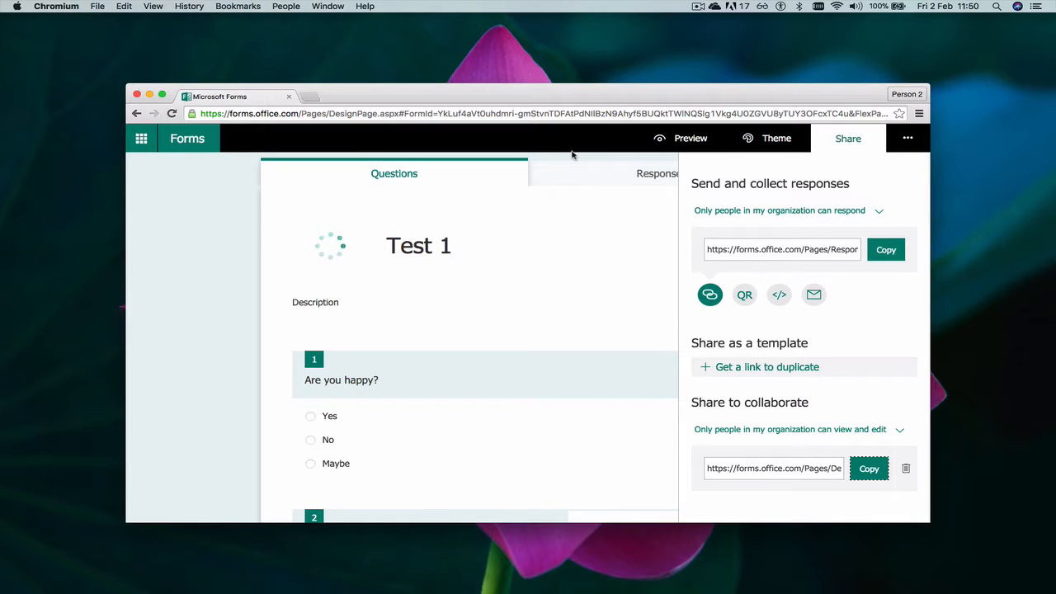
pyautogui.click(847, 148)
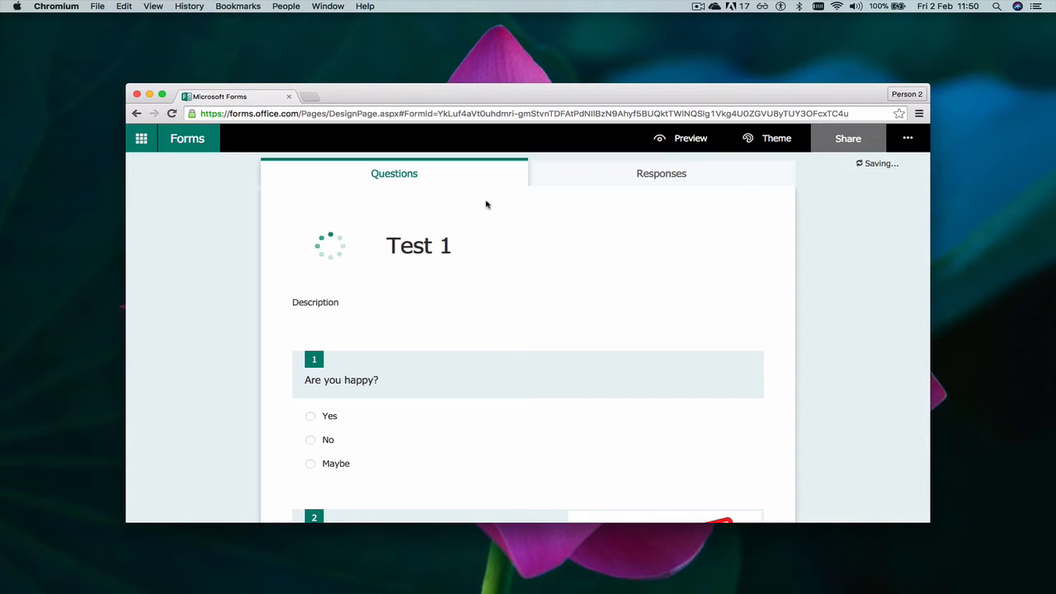
# Open the Test 1 title header for editing, then close it again
pyautogui.click(421, 245)
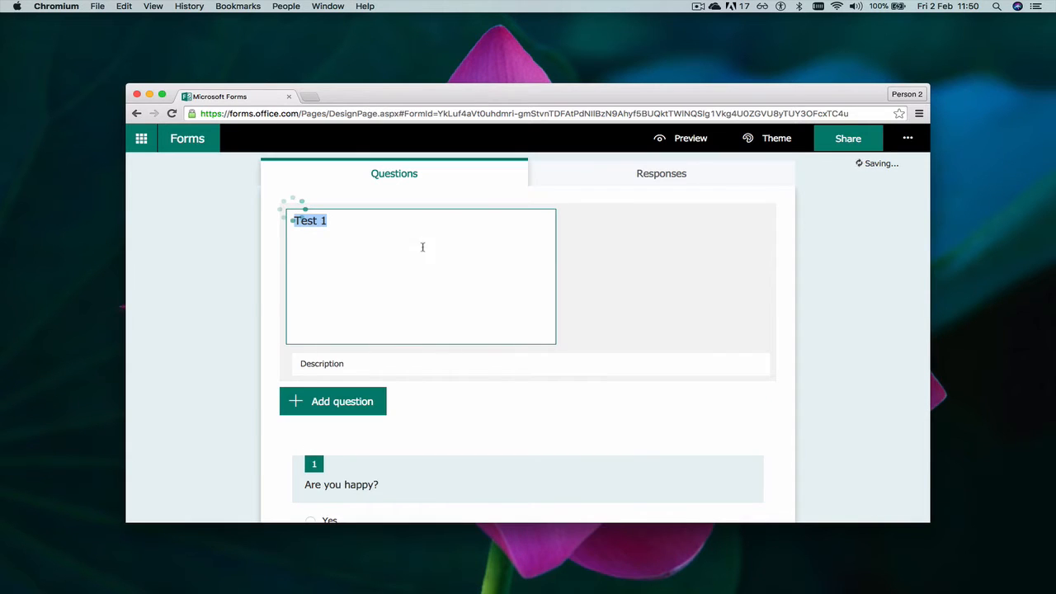
pyautogui.click(664, 245)
pyautogui.click(493, 236)
pyautogui.click(447, 366)
pyautogui.click(488, 219)
pyautogui.click(590, 221)
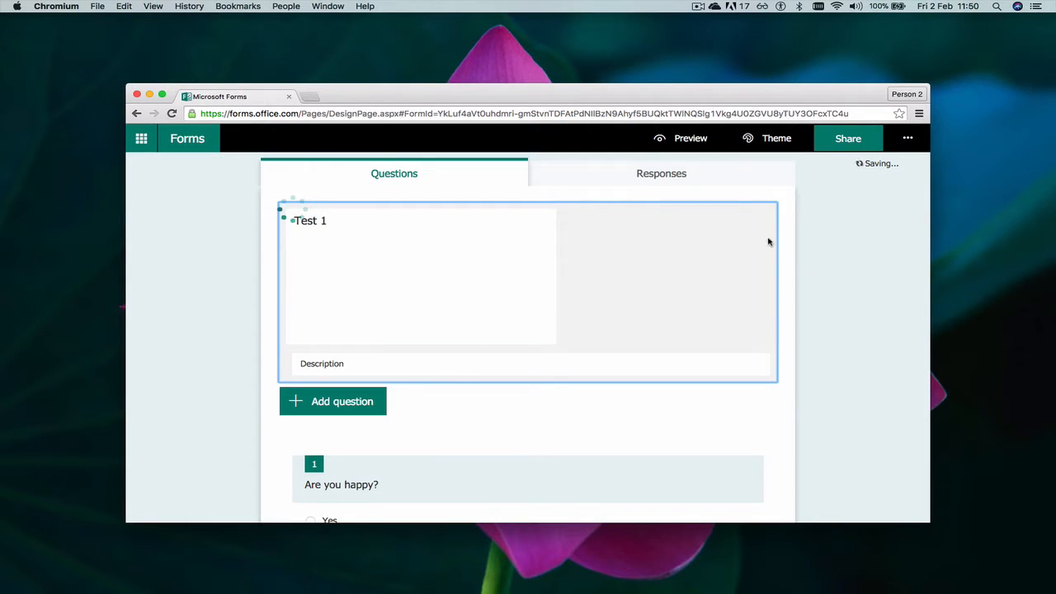
# Apply the city street illustration theme to Test 1
pyautogui.click(790, 142)
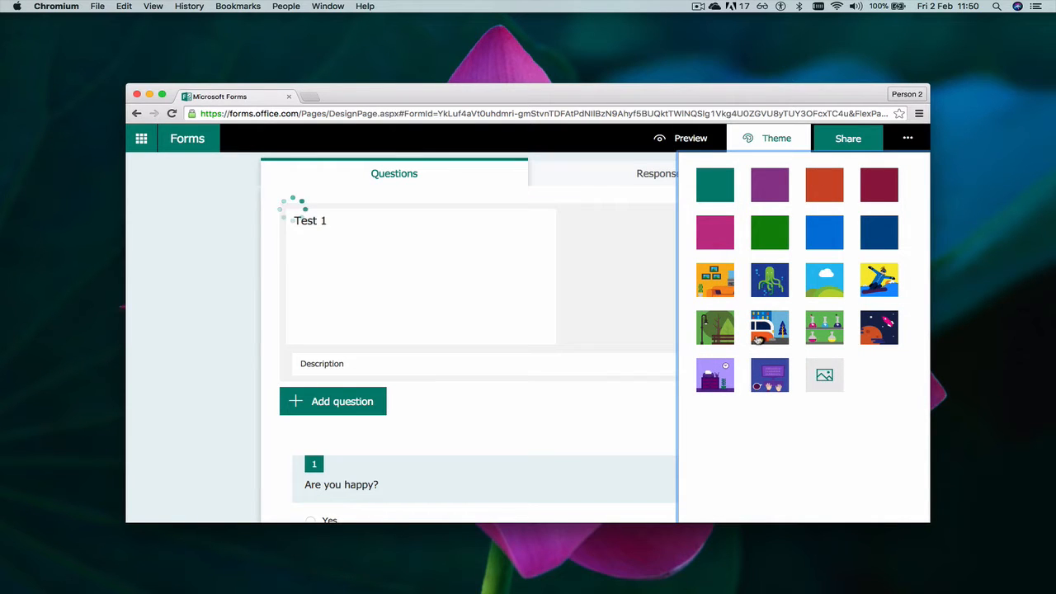
pyautogui.click(757, 339)
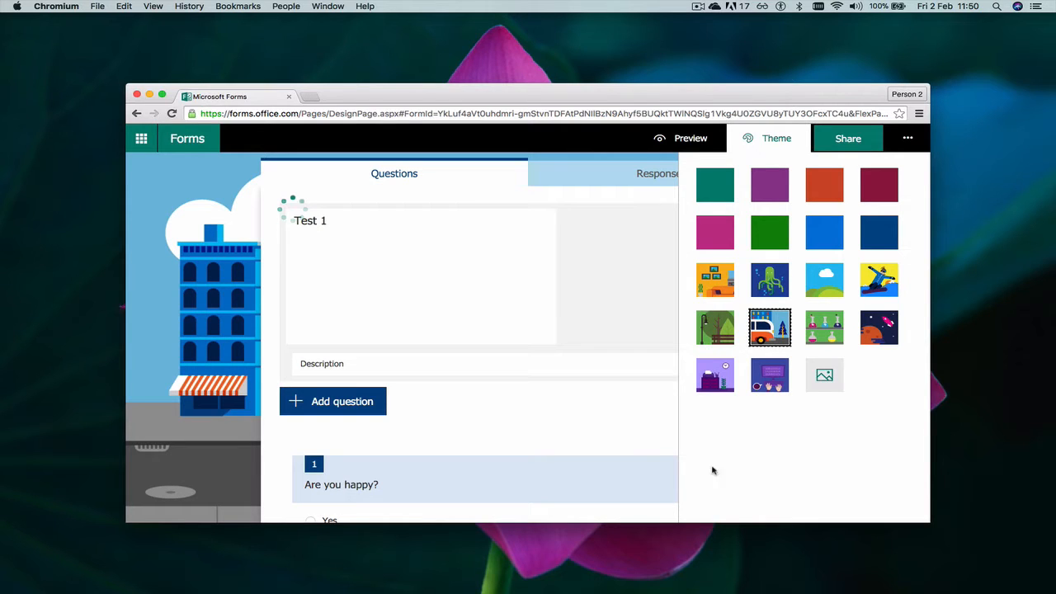
pyautogui.click(595, 287)
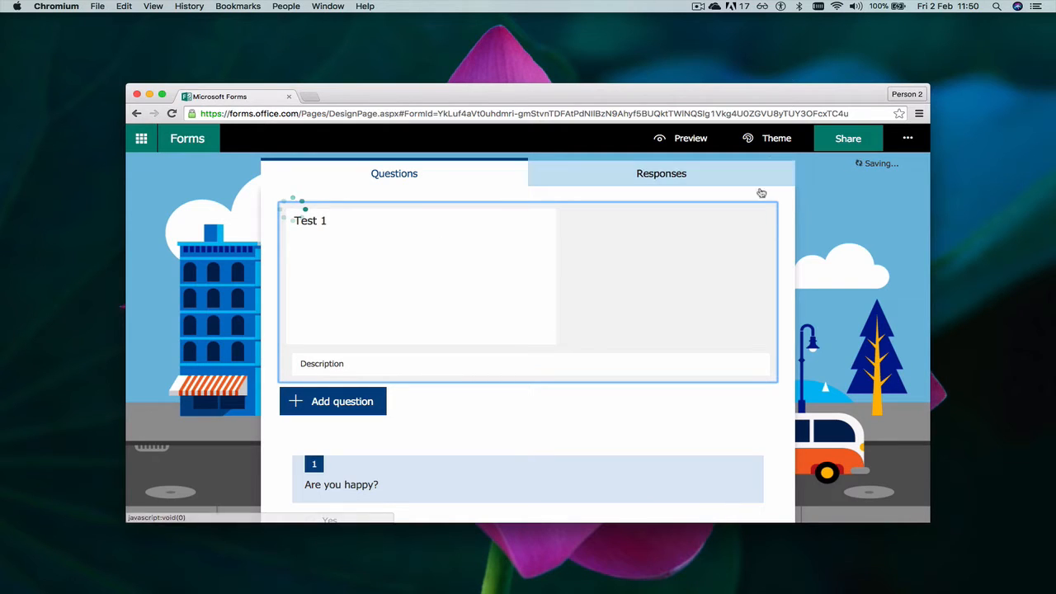
# Switch Test 1 to the plain blue theme and view the Responses summary
pyautogui.click(751, 139)
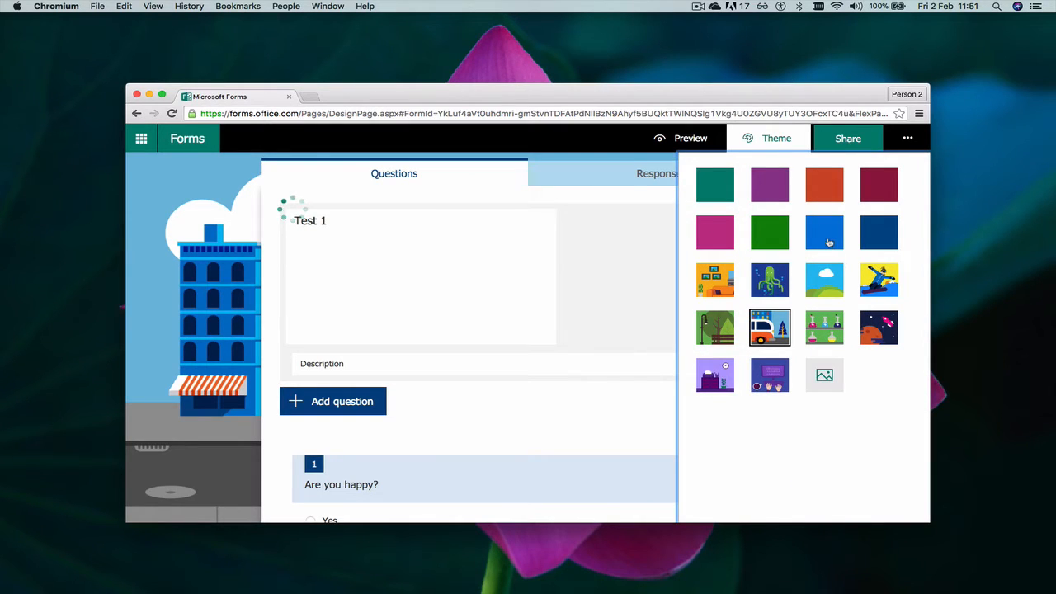
pyautogui.click(829, 239)
pyautogui.click(631, 186)
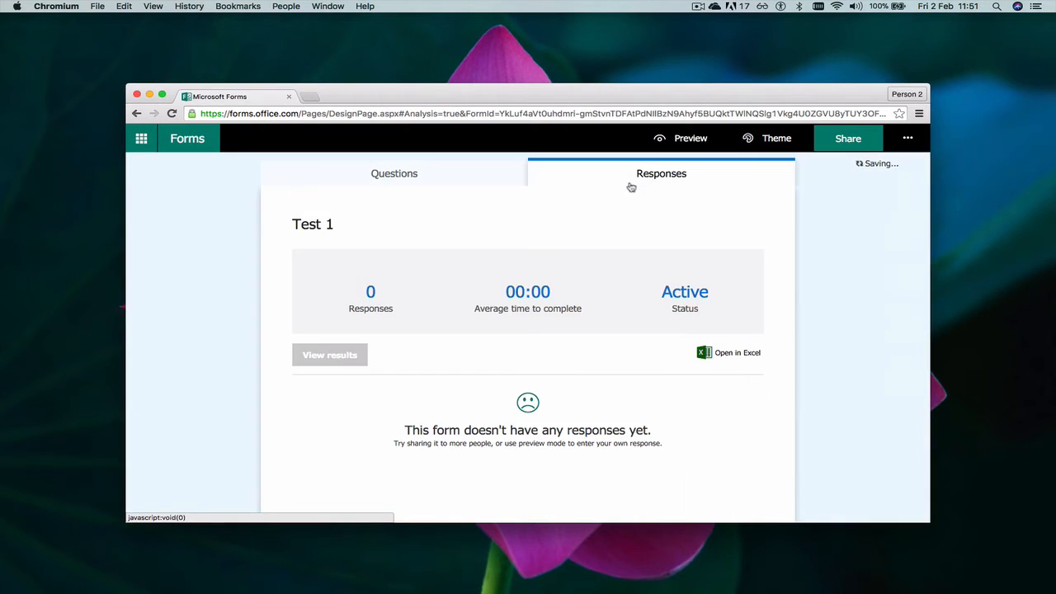
# Back on Questions, apply the purple office-desk illustration theme and open the title header
pyautogui.click(446, 187)
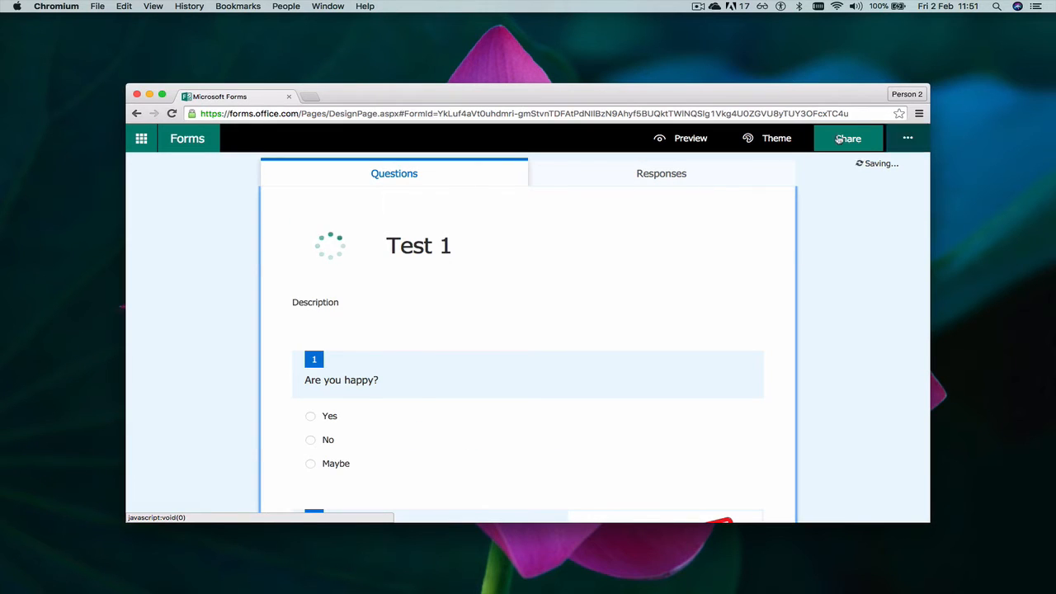
pyautogui.click(760, 145)
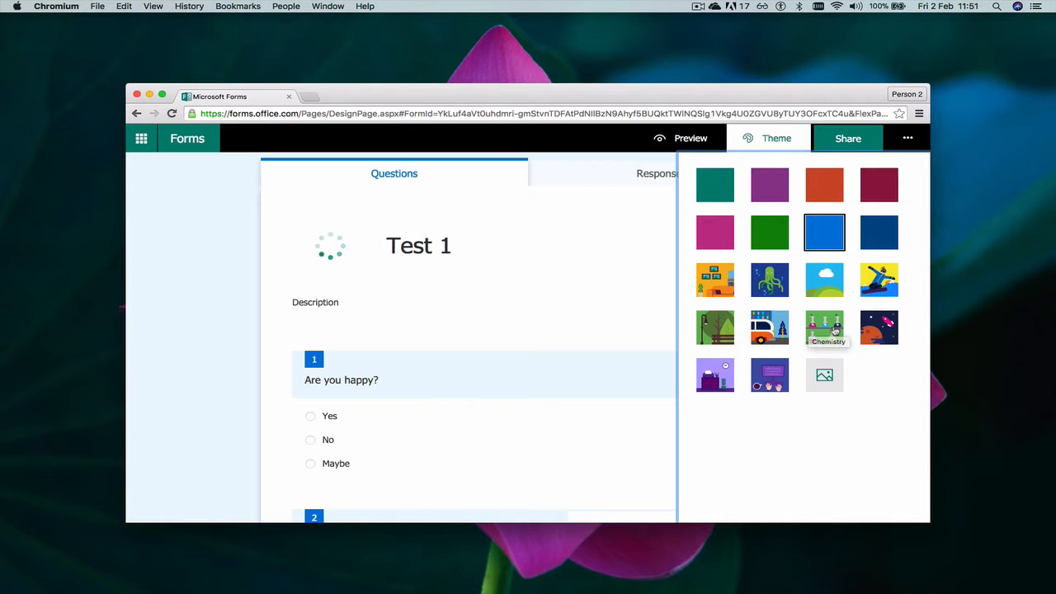
pyautogui.click(721, 378)
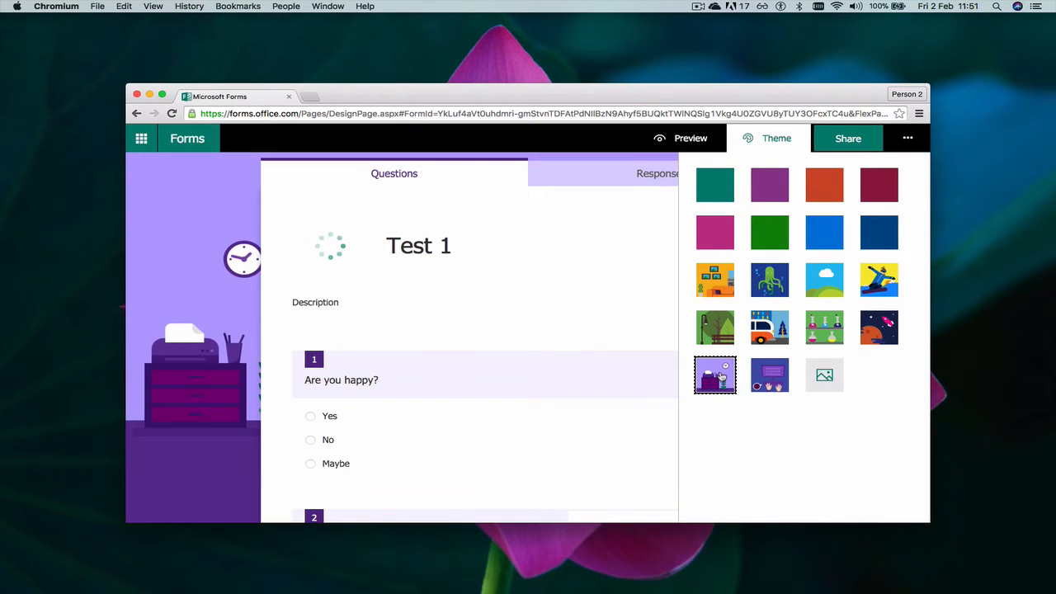
pyautogui.click(452, 269)
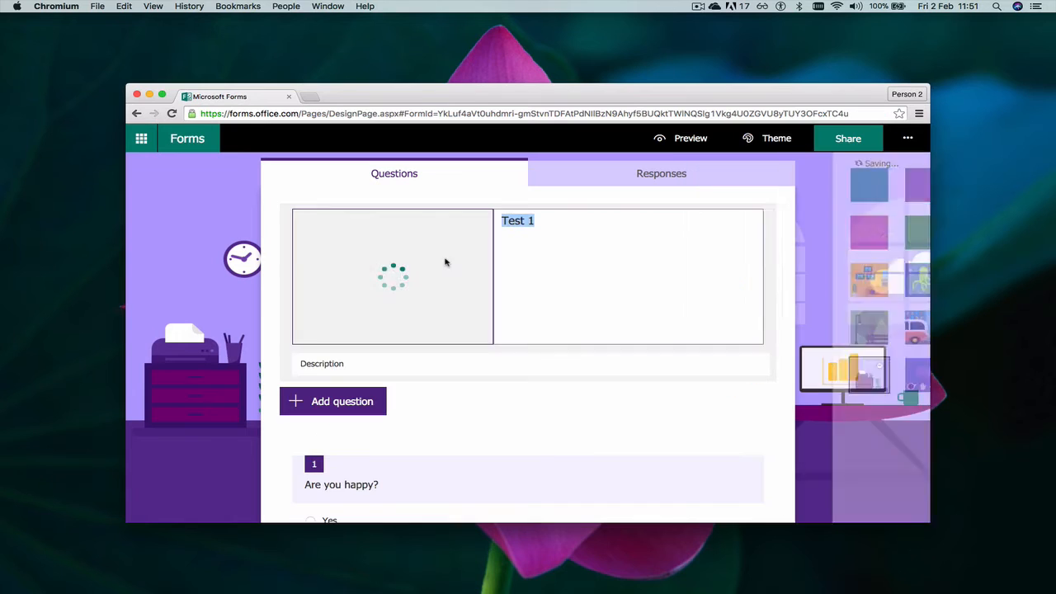
pyautogui.click(407, 283)
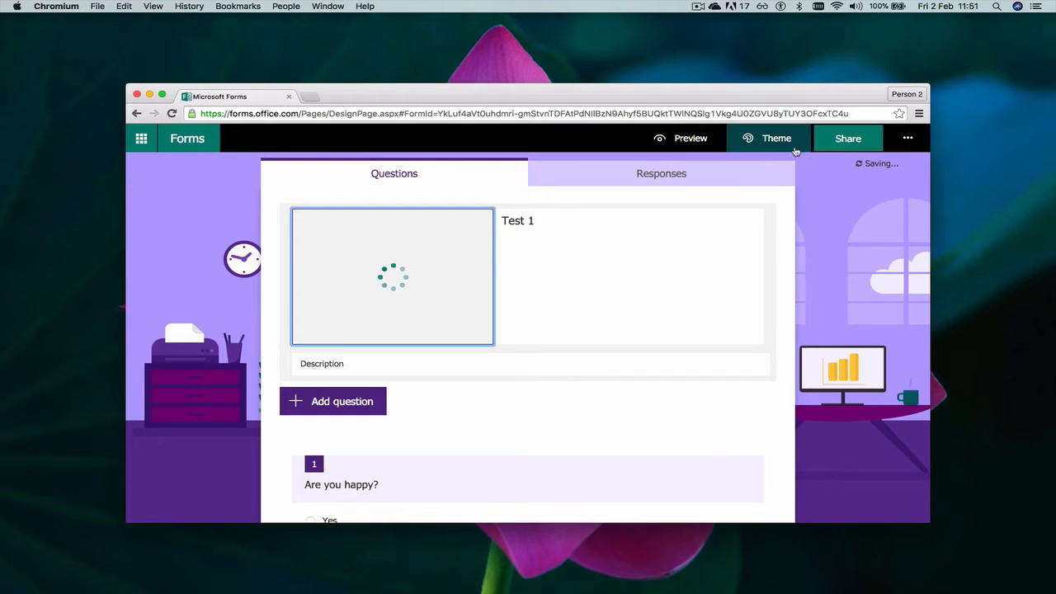
pyautogui.click(684, 138)
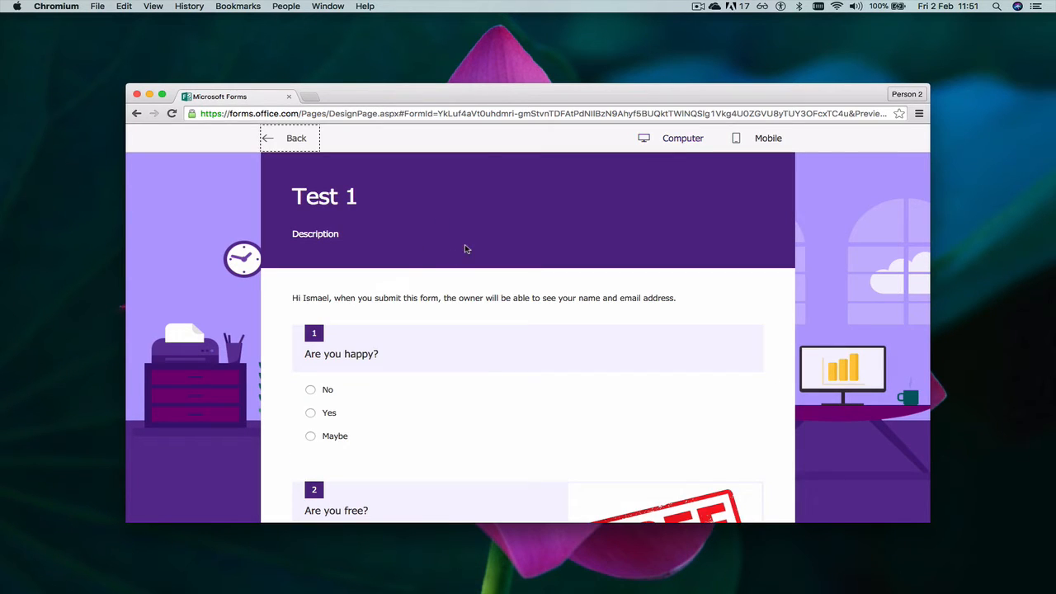
pyautogui.scroll(-15, 465, 248)
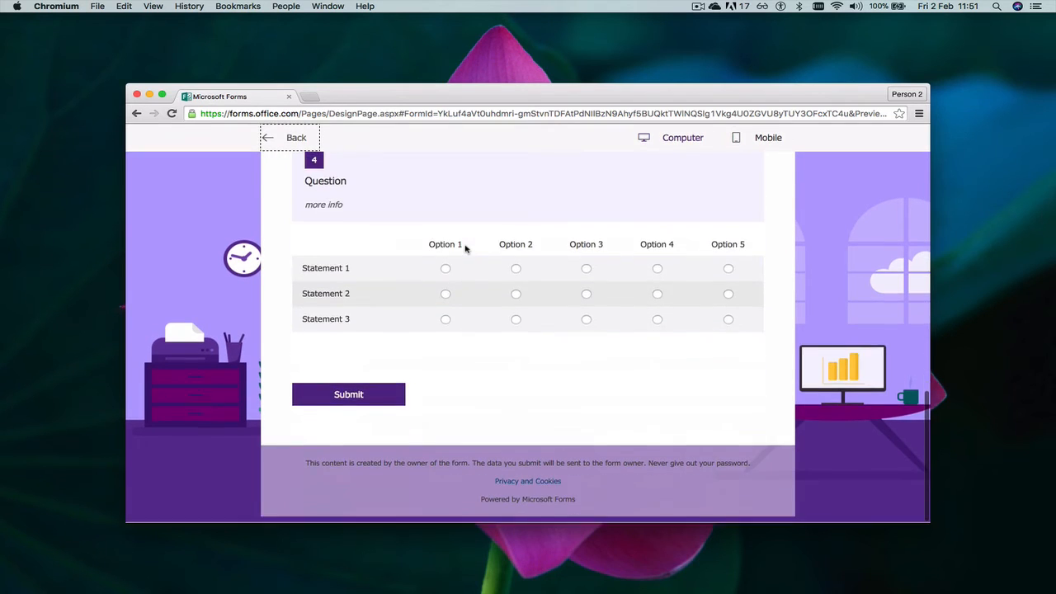
pyautogui.scroll(15, 465, 249)
pyautogui.click(284, 146)
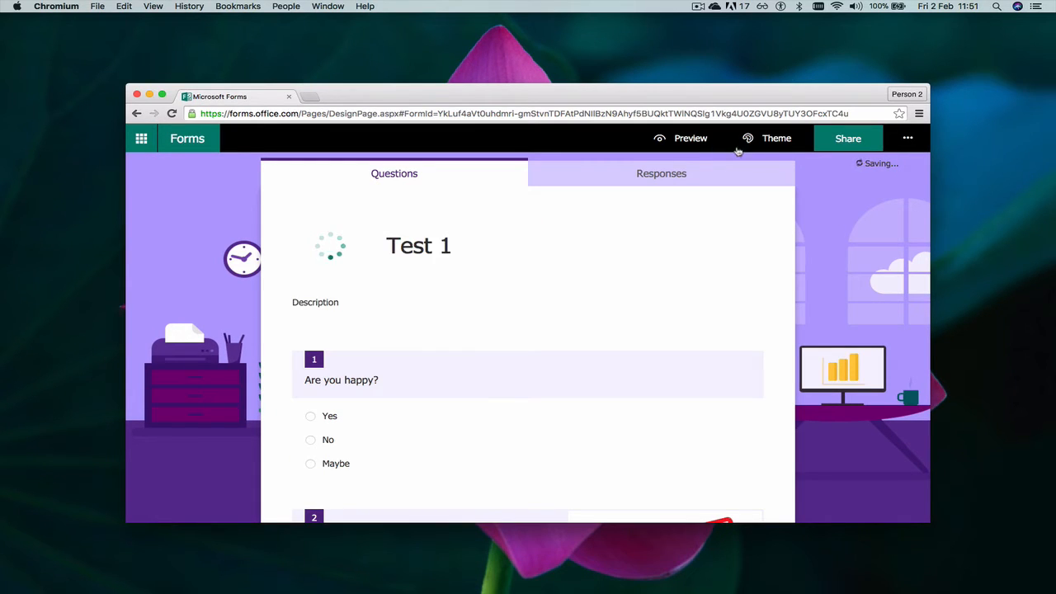
pyautogui.click(171, 113)
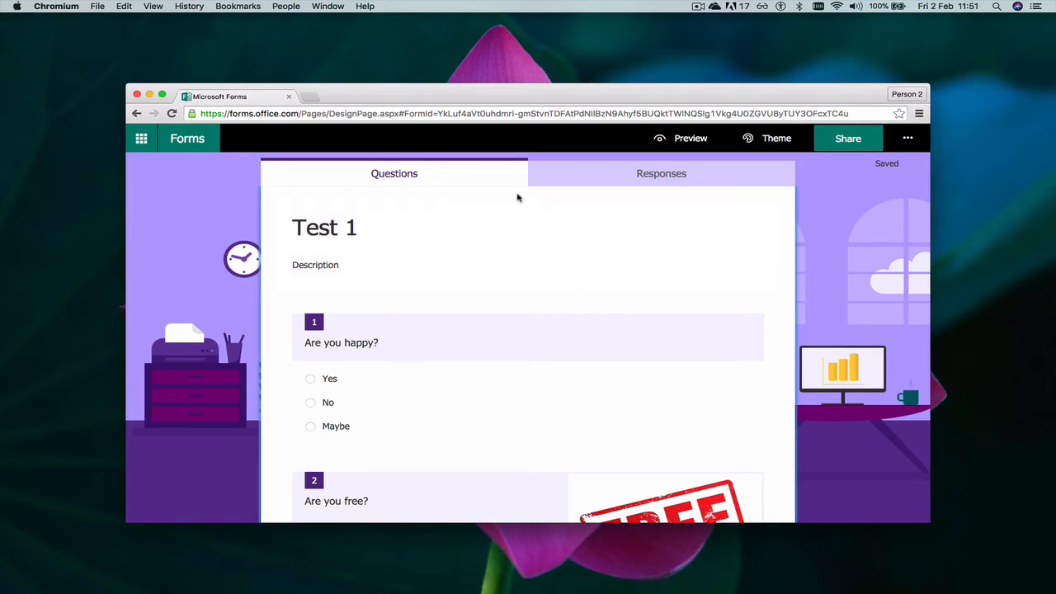
# Search Bing images for 'Test' and add the black TEST banner as the header image
pyautogui.click(412, 226)
pyautogui.click(755, 220)
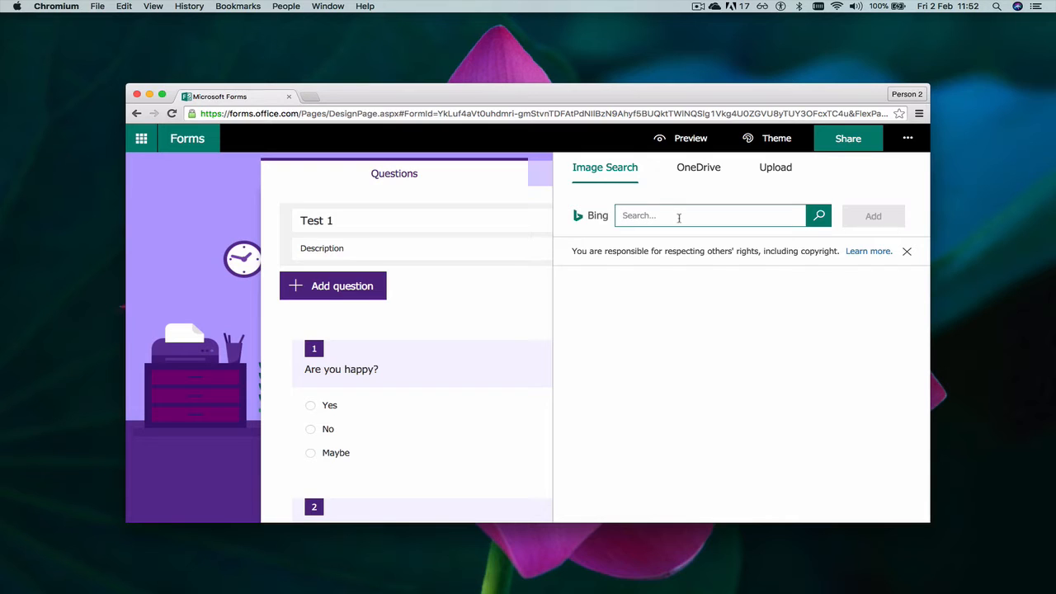
pyautogui.write('Test')
pyautogui.click(816, 216)
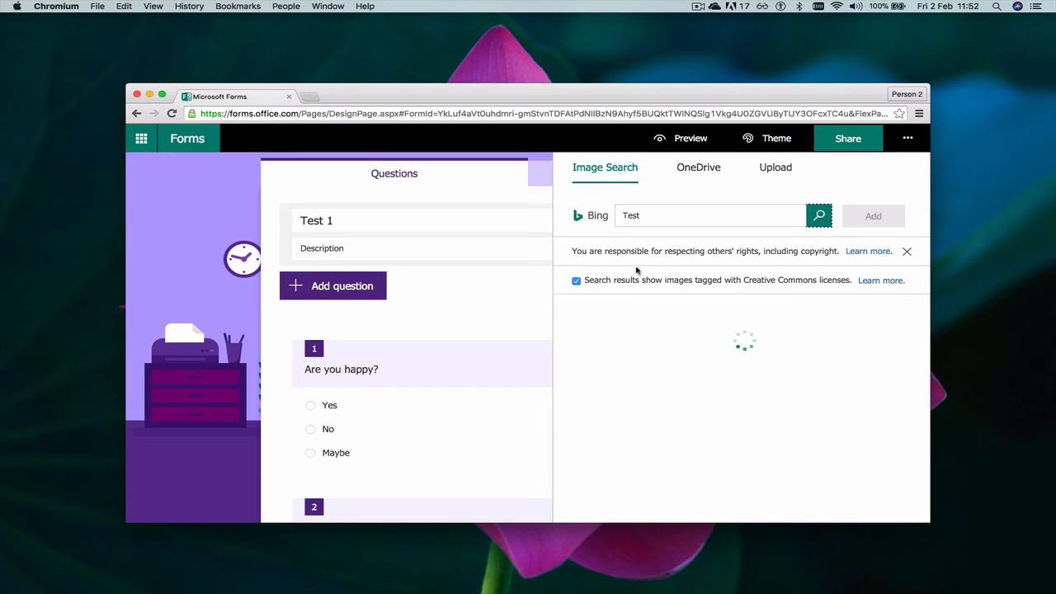
pyautogui.scroll(-5, 692, 306)
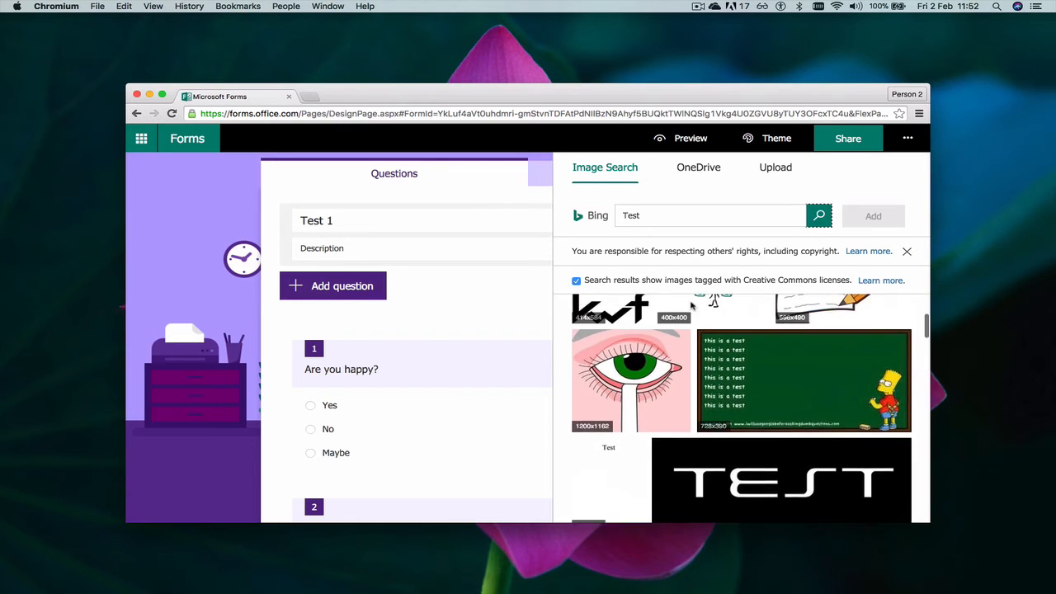
pyautogui.scroll(-4, 692, 306)
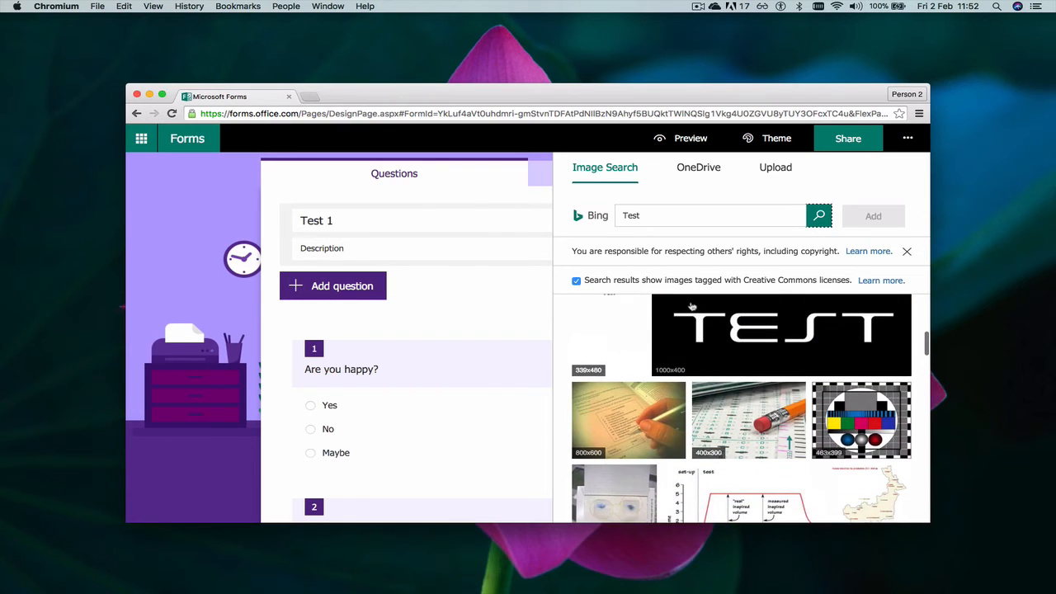
pyautogui.click(720, 345)
pyautogui.click(873, 215)
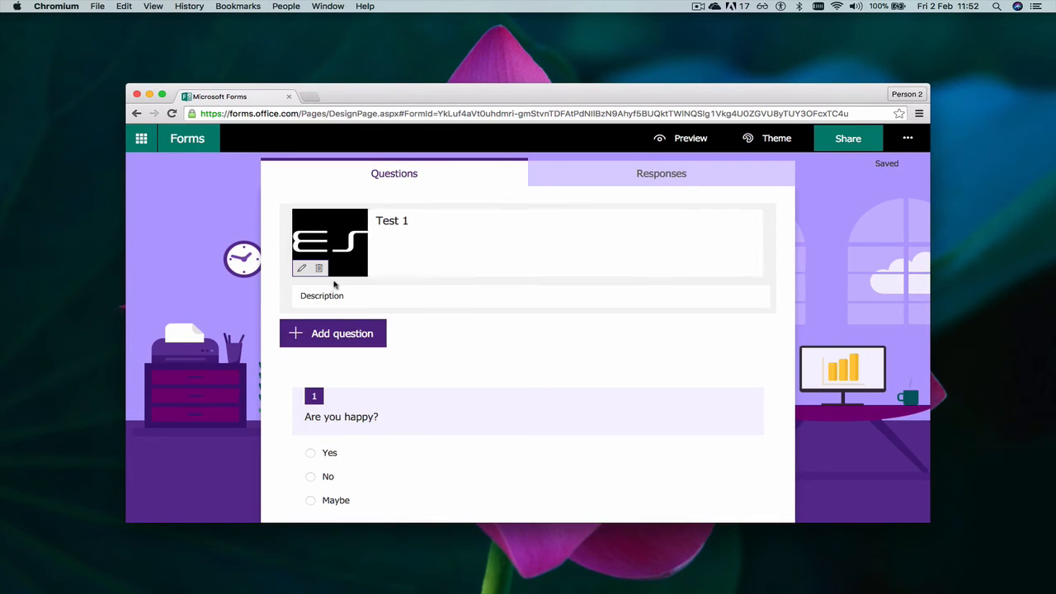
# Zoom and pan the TEST header image, open its Alt Text, then delete the image
pyautogui.click(301, 272)
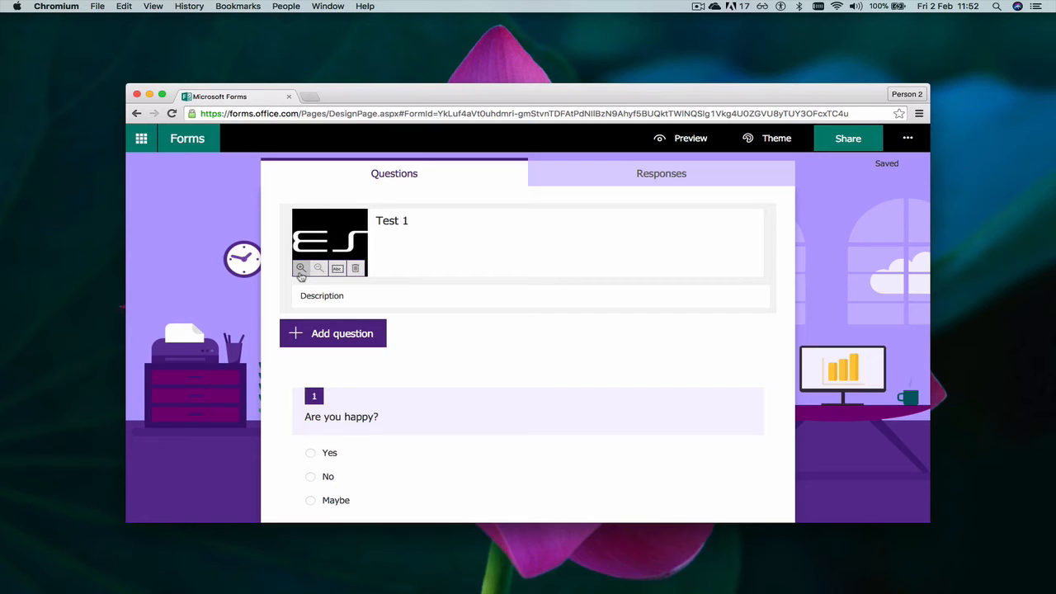
pyautogui.click(302, 269)
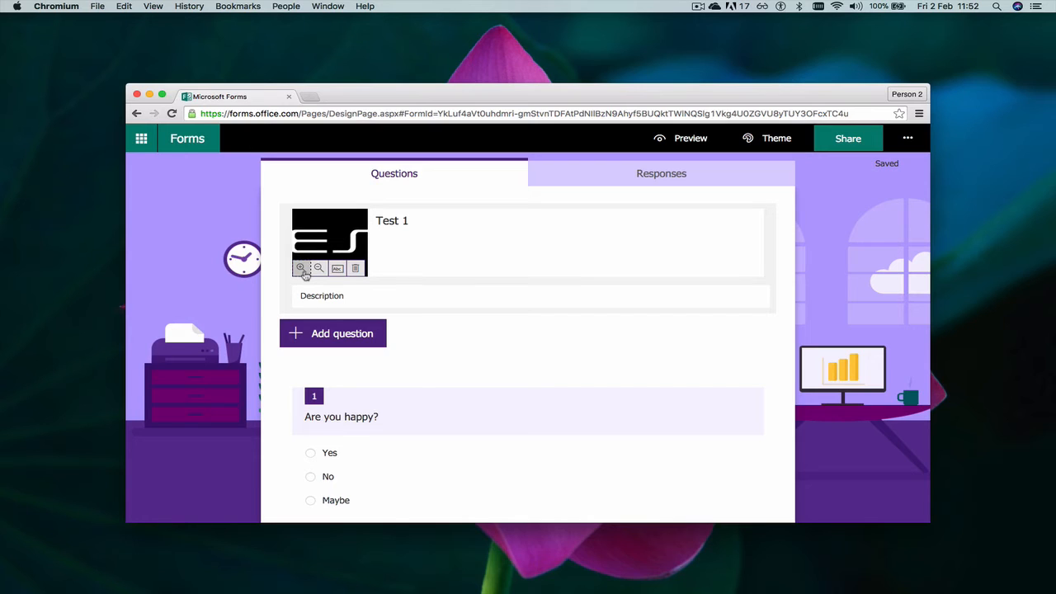
pyautogui.click(319, 270)
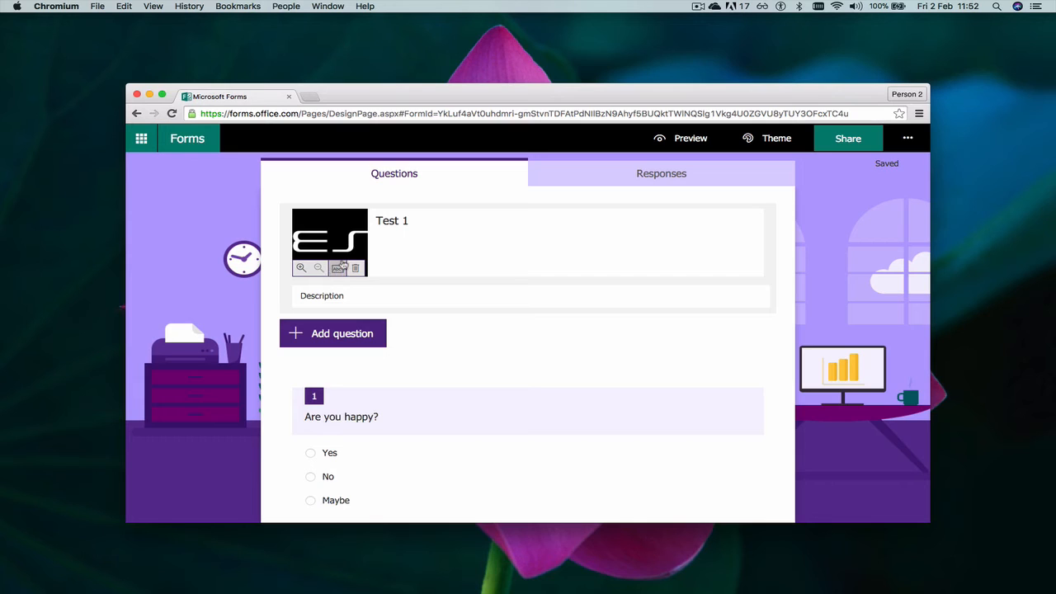
pyautogui.moveTo(332, 245)
pyautogui.mouseDown()
pyautogui.moveTo(492, 245)
pyautogui.moveTo(294, 224)
pyautogui.moveTo(344, 229)
pyautogui.moveTo(328, 231)
pyautogui.mouseUp()
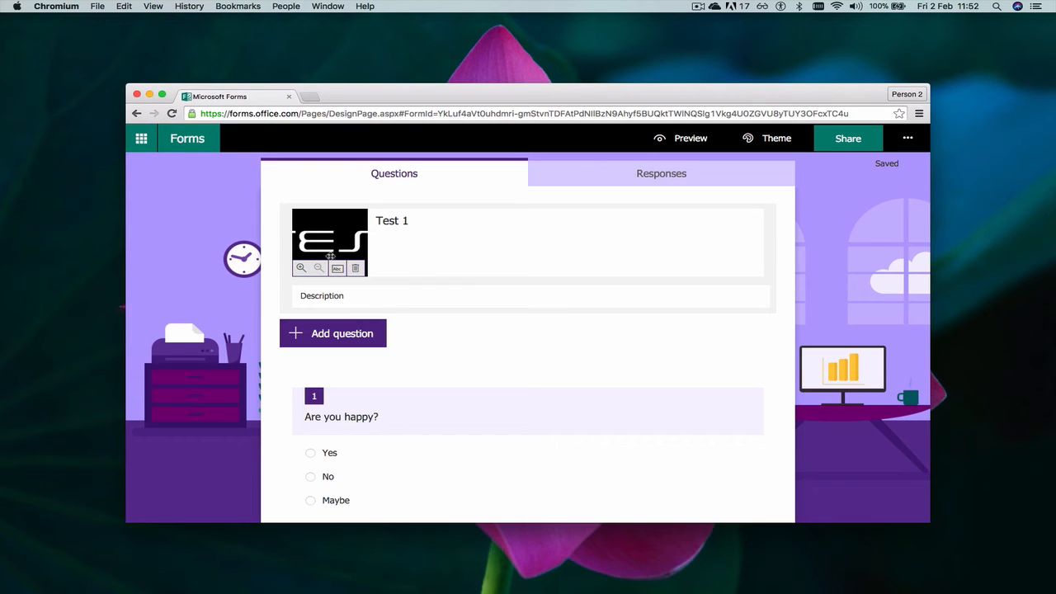
pyautogui.click(303, 270)
pyautogui.click(303, 271)
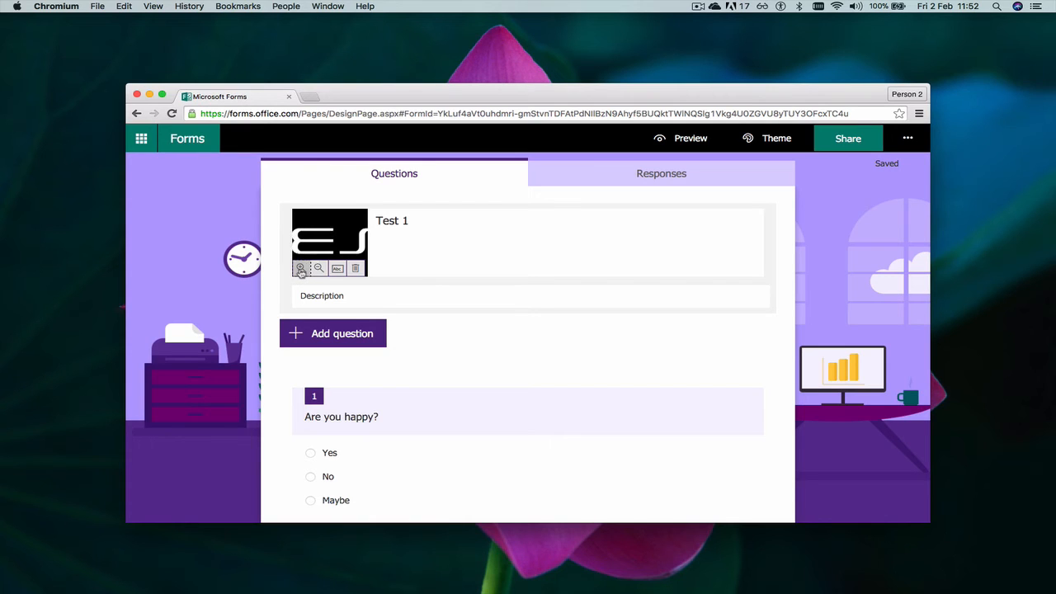
pyautogui.click(303, 270)
pyautogui.click(323, 272)
pyautogui.click(324, 271)
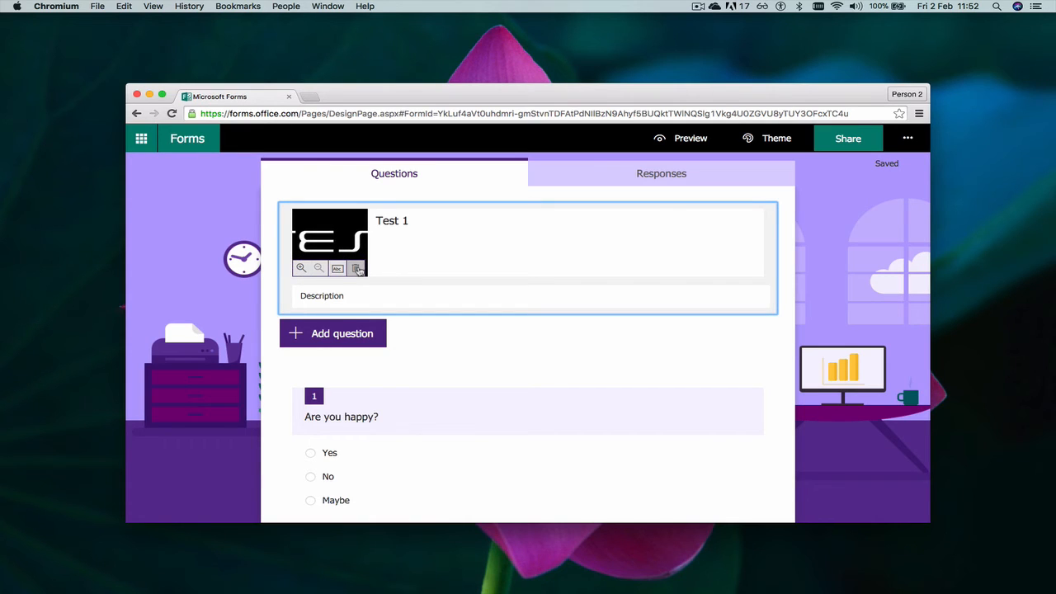
pyautogui.moveTo(334, 240)
pyautogui.mouseDown()
pyautogui.moveTo(363, 240)
pyautogui.moveTo(350, 241)
pyautogui.mouseUp()
pyautogui.click(340, 268)
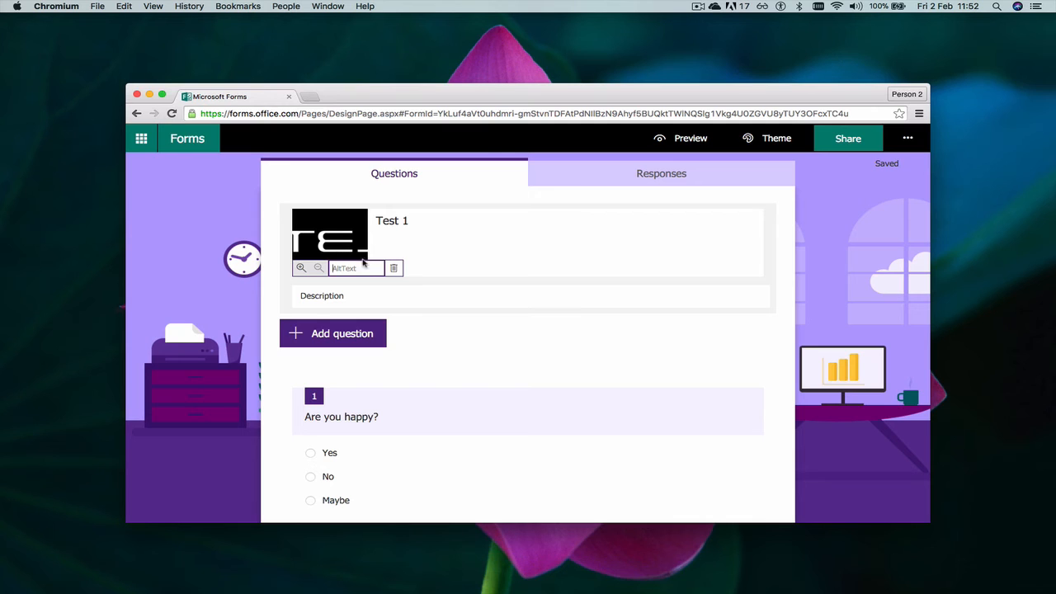
pyautogui.click(395, 269)
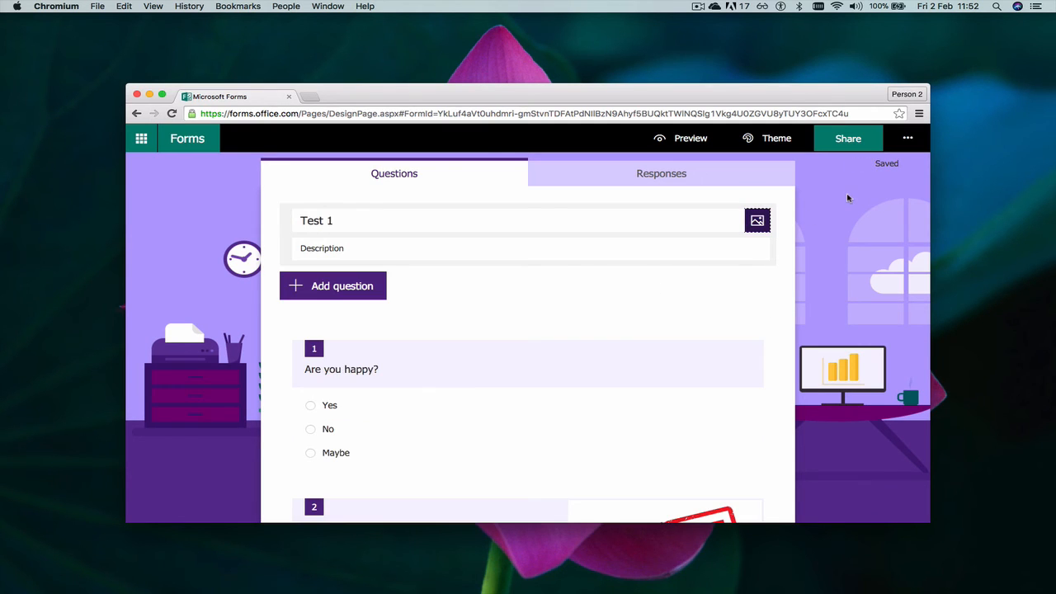
pyautogui.scroll(-7, 847, 198)
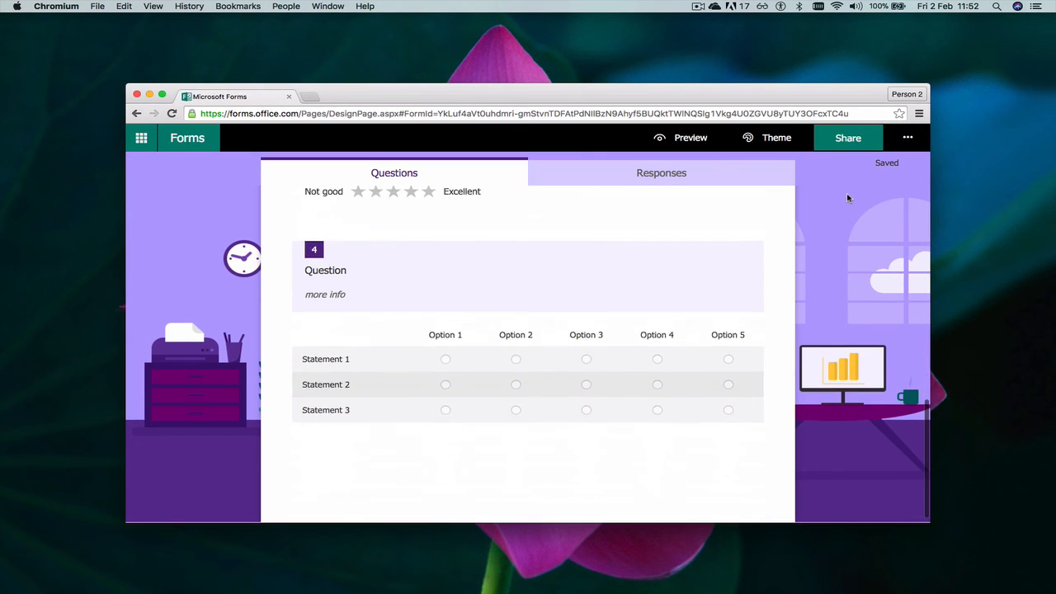
pyautogui.scroll(4, 847, 198)
pyautogui.scroll(4, 847, 198)
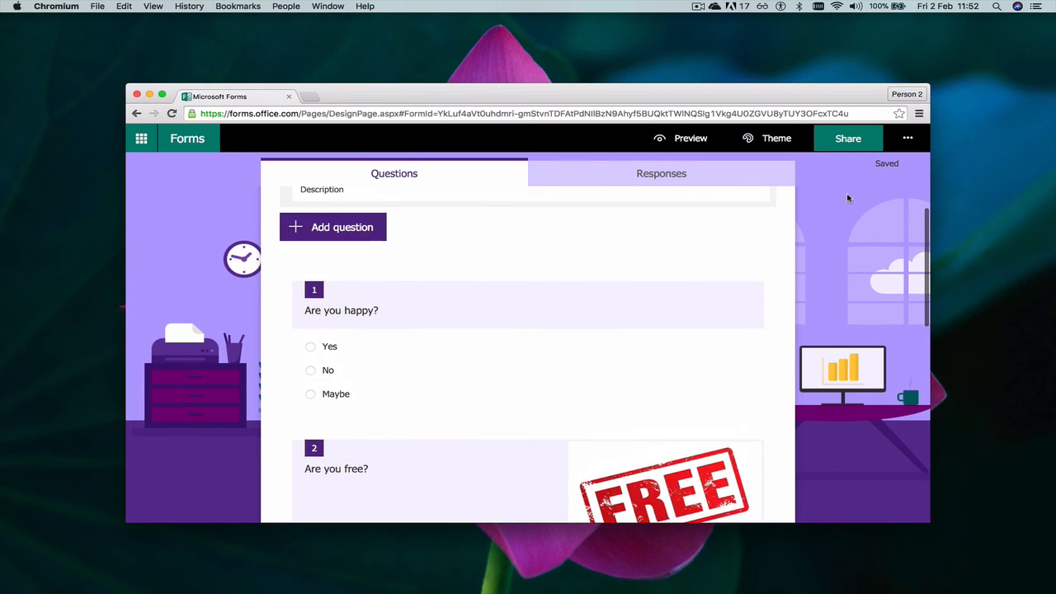
pyautogui.scroll(2, 847, 198)
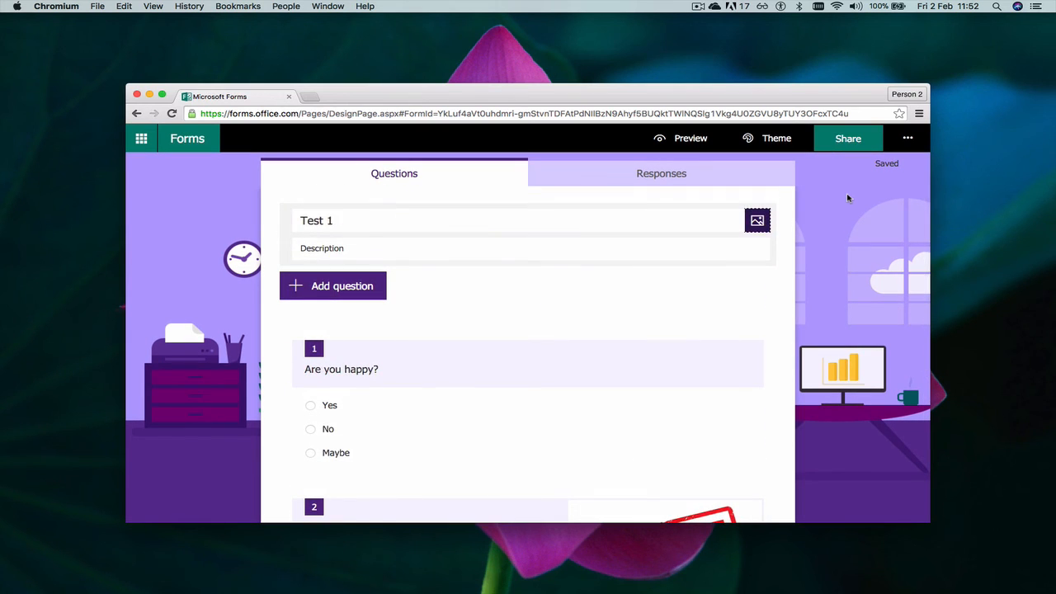